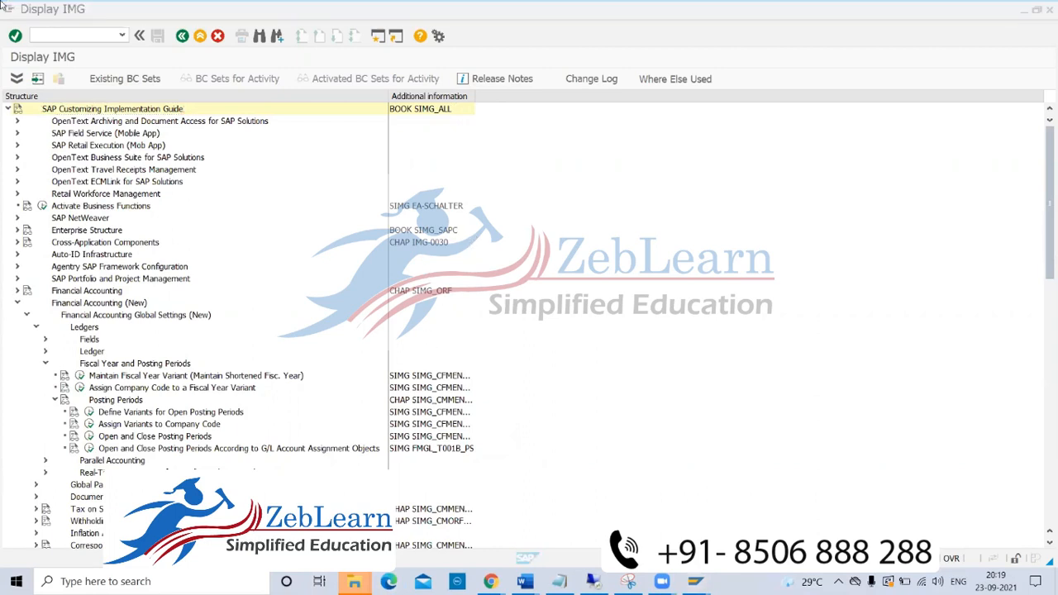
# - Start transaction MIGO in place of the Display IMG screen using the command /NMIGO
pyautogui.click(64, 33)
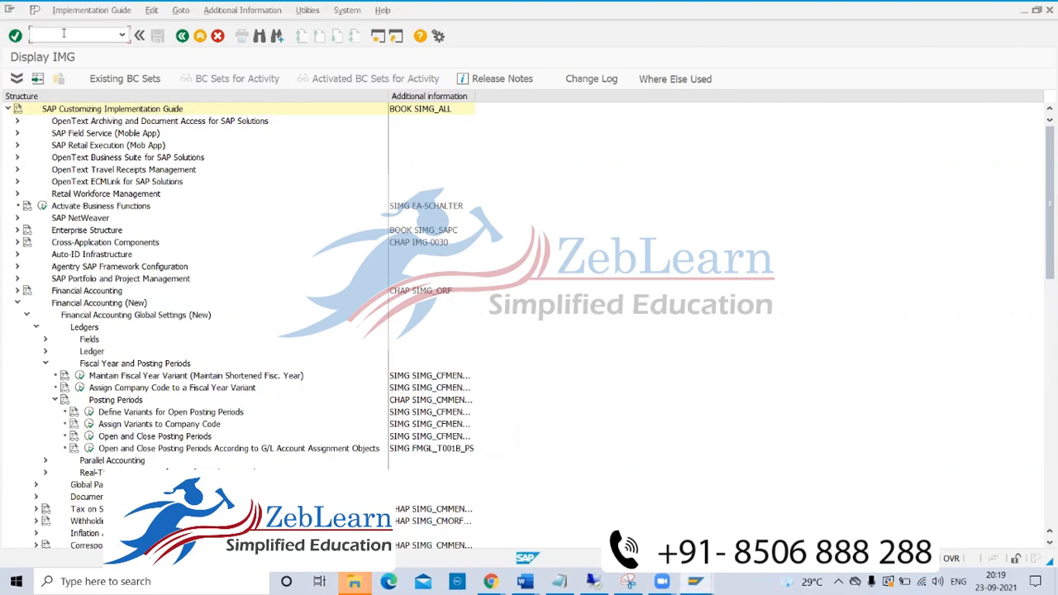
pyautogui.write('/NMIGO')
pyautogui.press('Return')
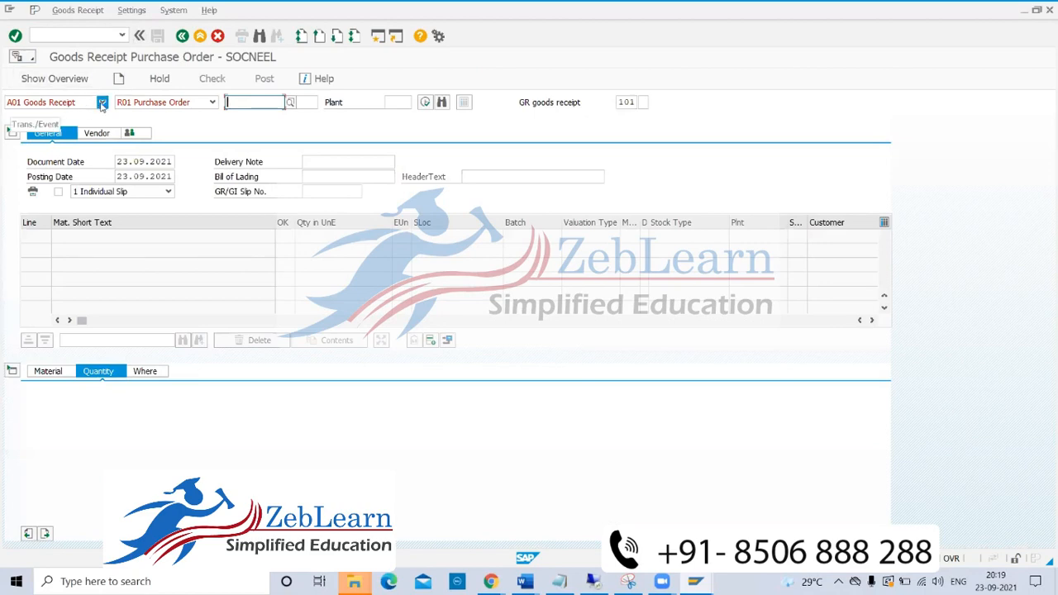
# - Load the purchase order's open item for an A01 Goods Receipt against R01 Purchase Order by entering the purchase order number
pyautogui.click(103, 103)
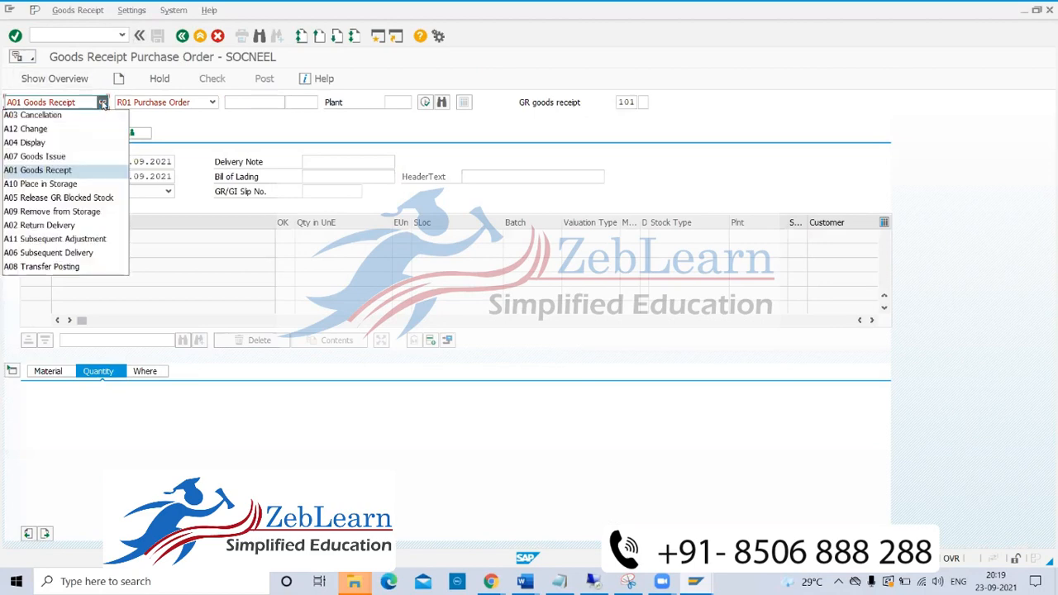
pyautogui.click(63, 170)
pyautogui.click(252, 102)
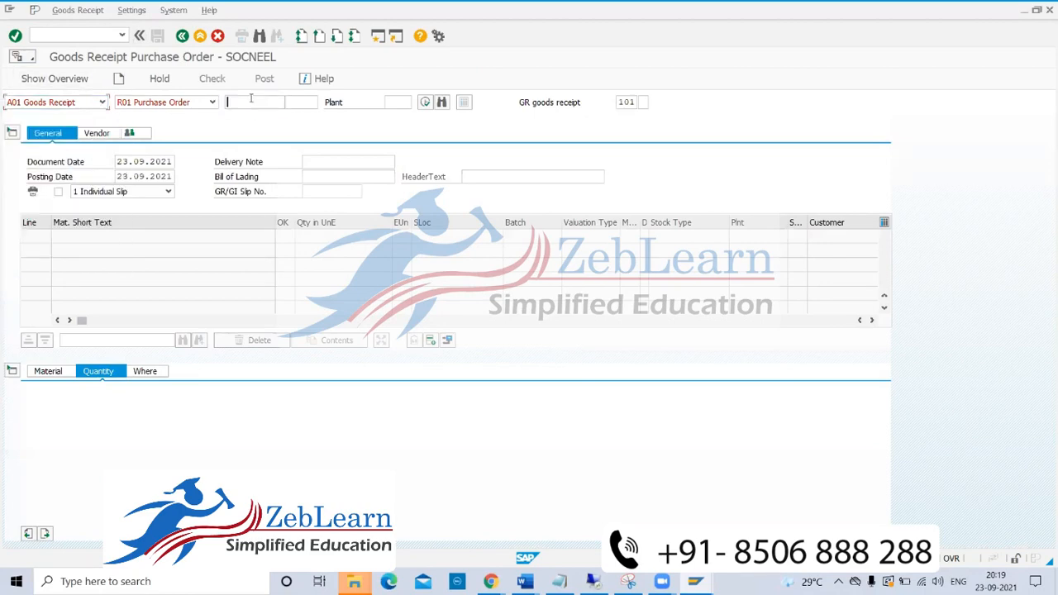
pyautogui.click(244, 114)
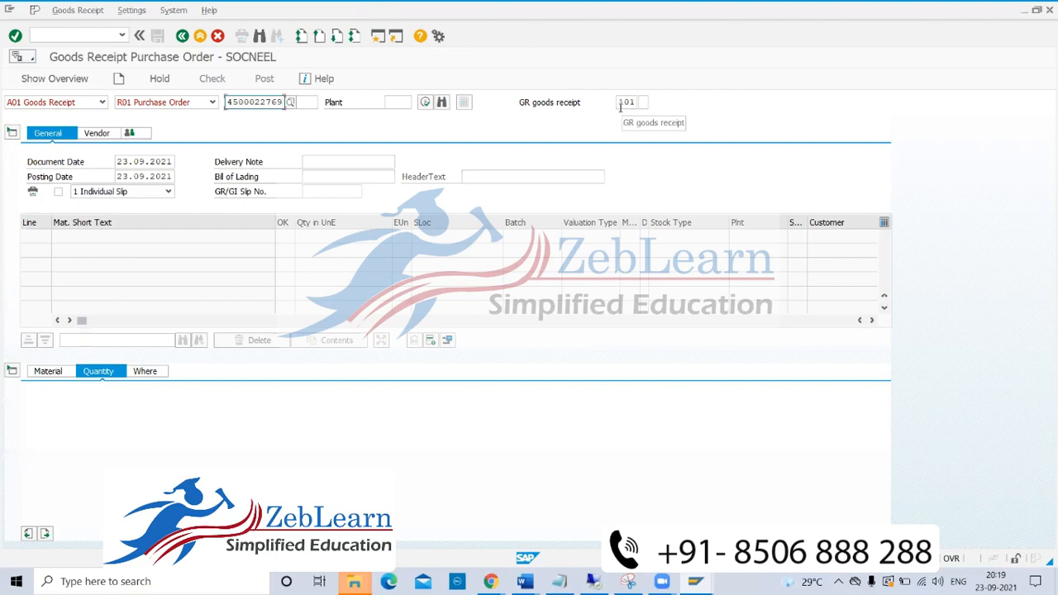
pyautogui.press('Return')
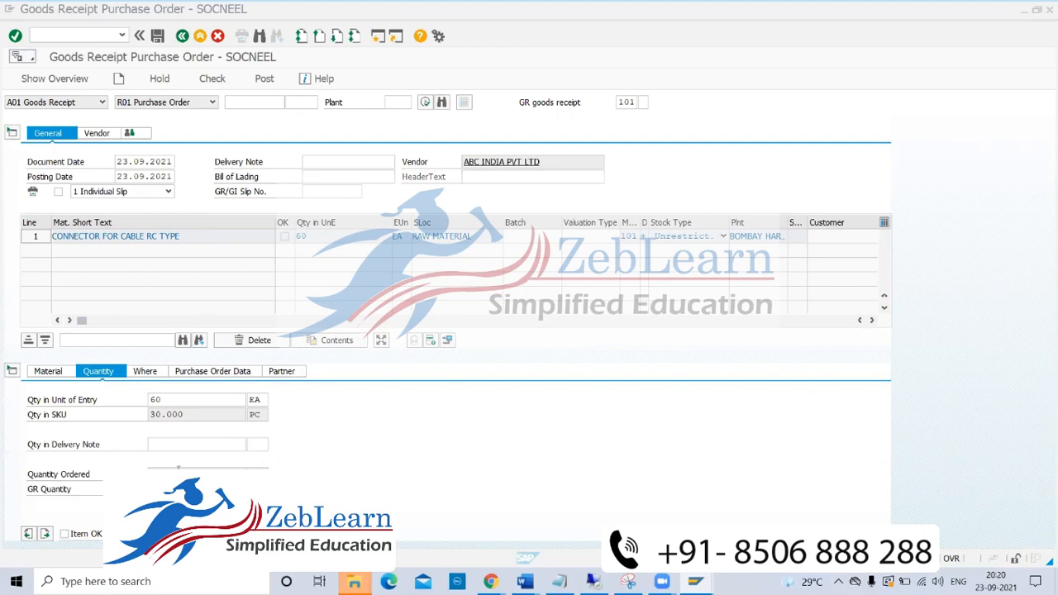
# - Review the connector item's quantity and destination details, and copy the purchase order number from its purchase order data
pyautogui.click(179, 474)
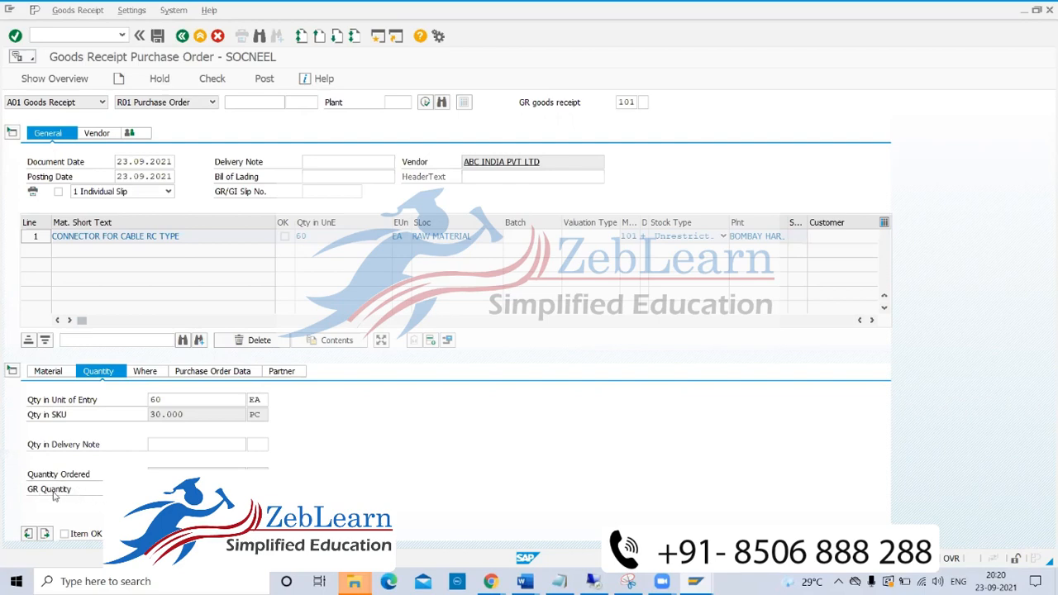
pyautogui.click(141, 377)
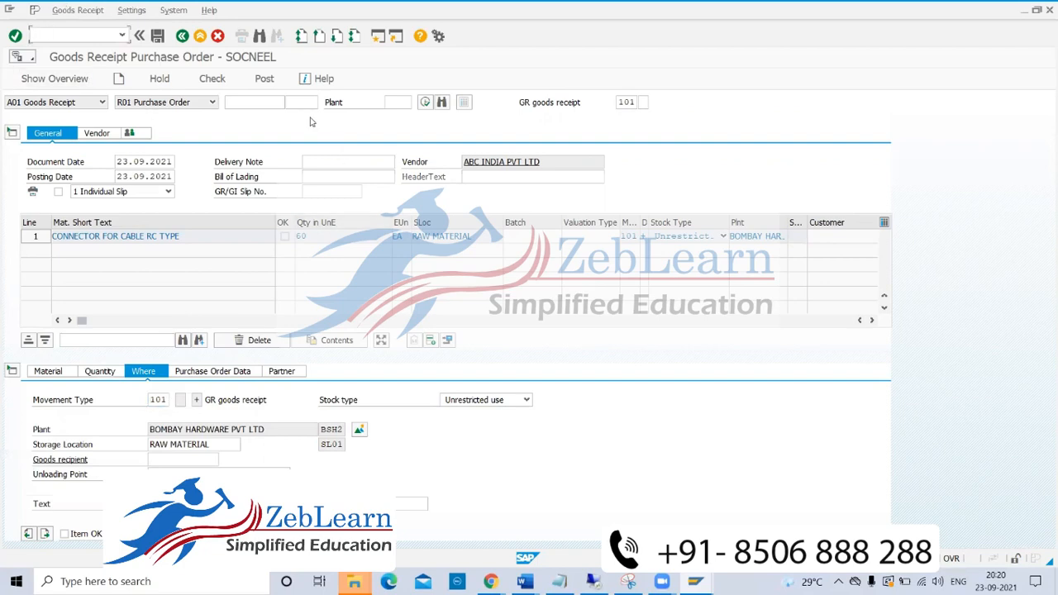
pyautogui.click(202, 370)
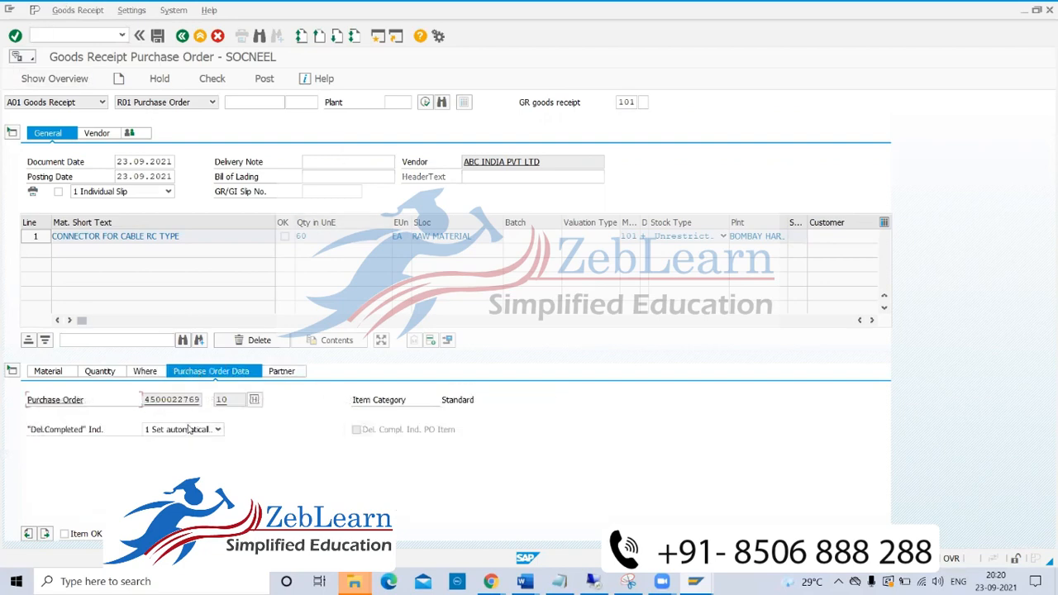
pyautogui.doubleClick(198, 400)
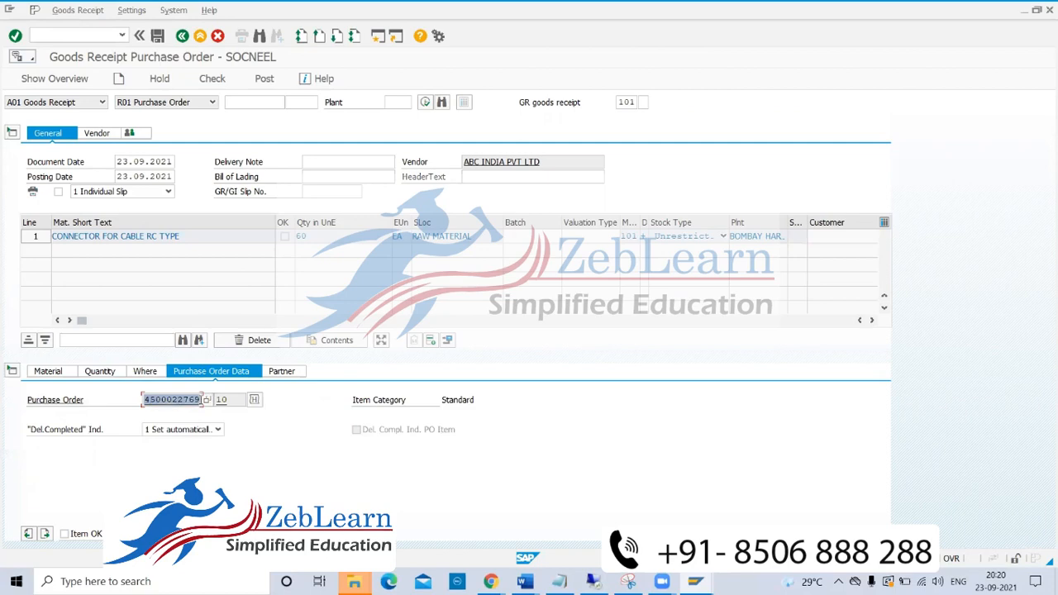
pyautogui.hotkey('ctrl', 'c')
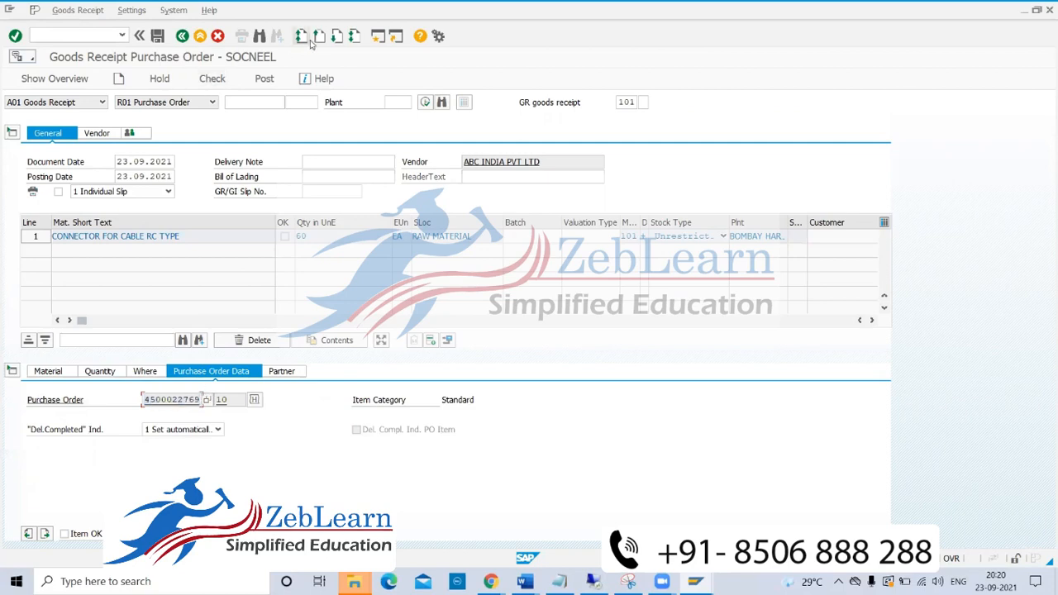
# - Display the copied purchase order with transaction ME23N in a new session
pyautogui.click(376, 36)
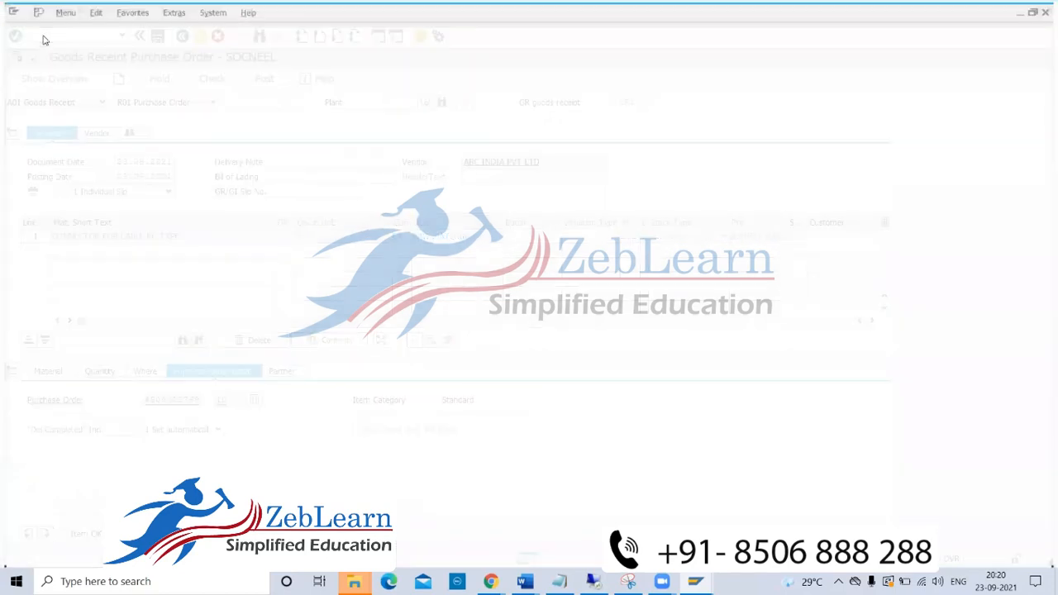
pyautogui.write('ME')
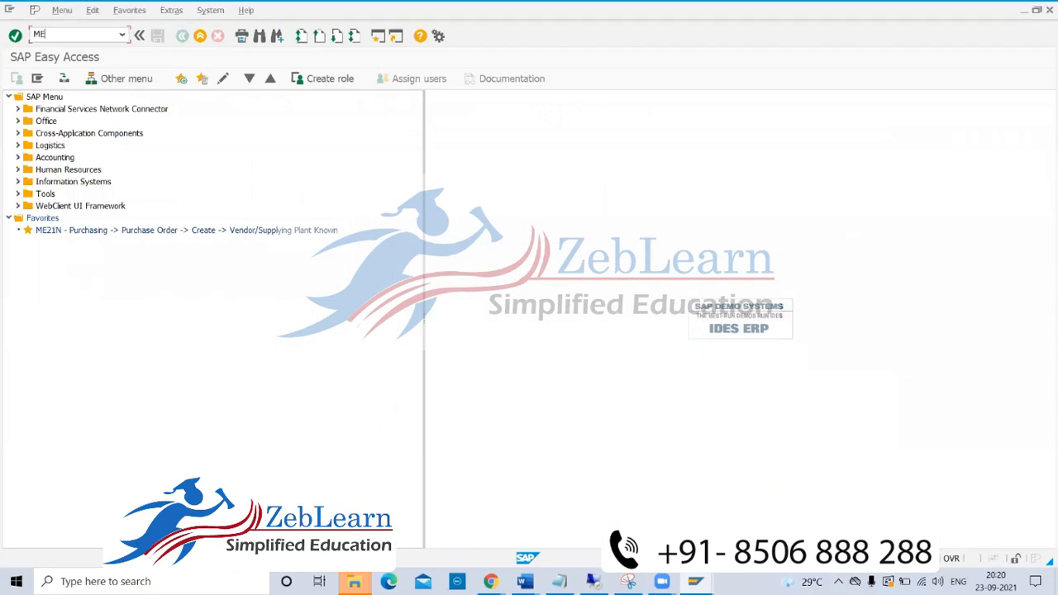
pyautogui.write('23N')
pyautogui.press('Return')
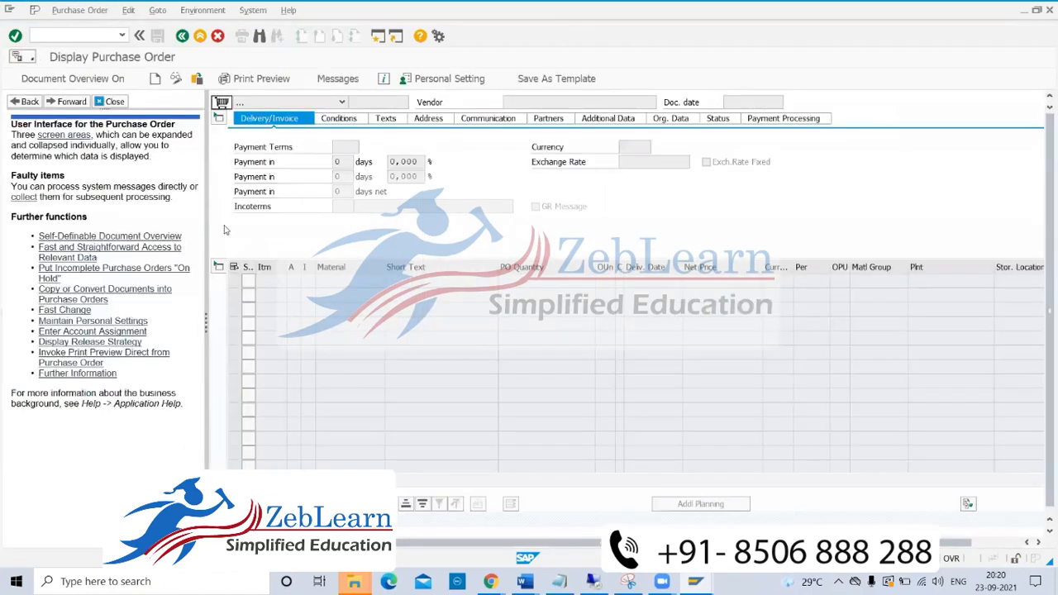
pyautogui.click(197, 79)
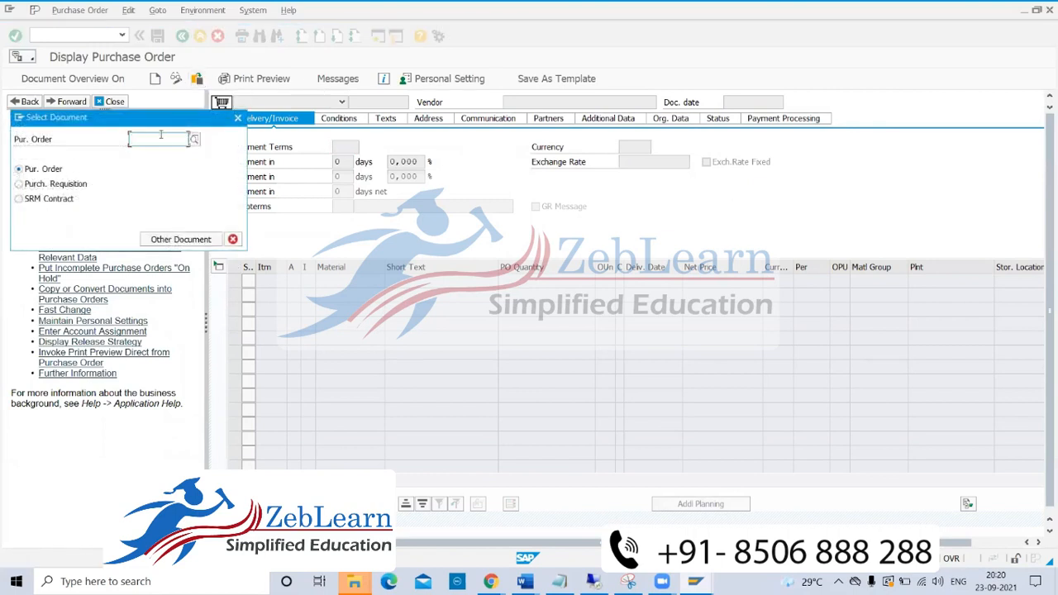
pyautogui.hotkey('ctrl', 'v')
pyautogui.press('Return')
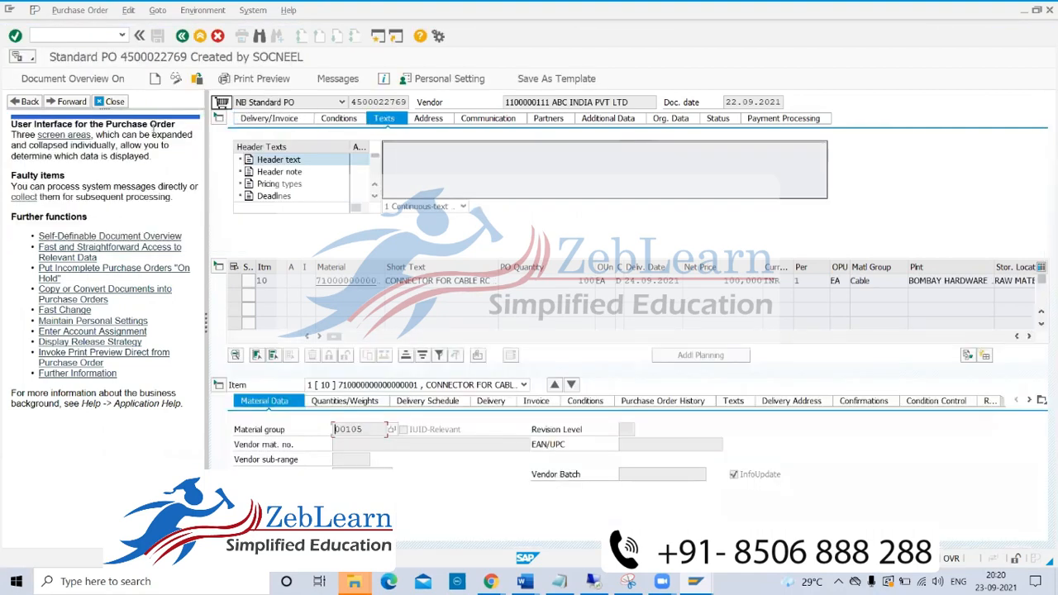
# - Examine the purchase order's delivery status and item history, including the material document of the earlier goods receipt
pyautogui.click(718, 121)
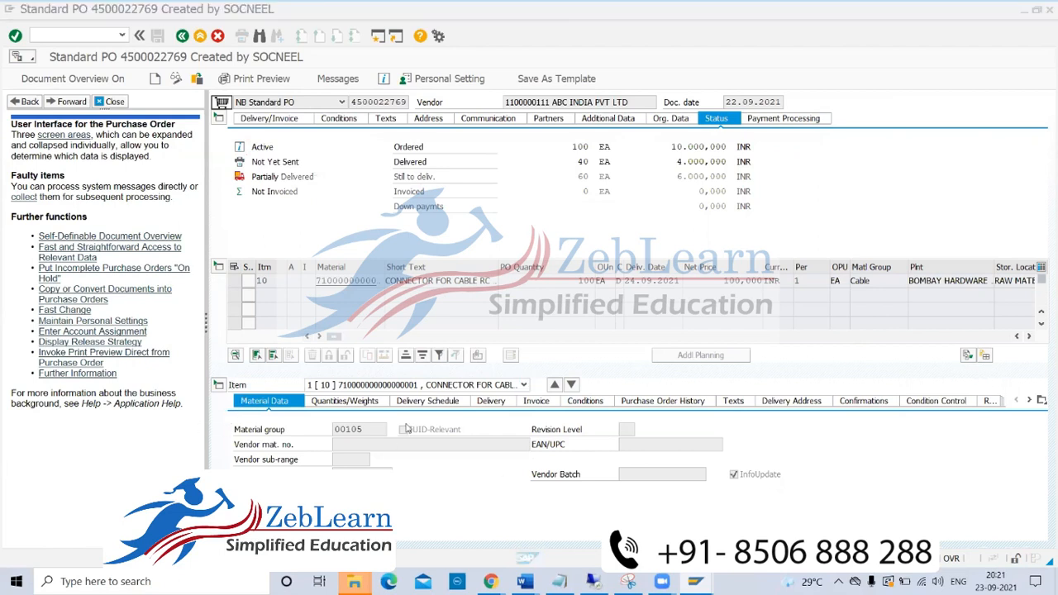
pyautogui.click(121, 102)
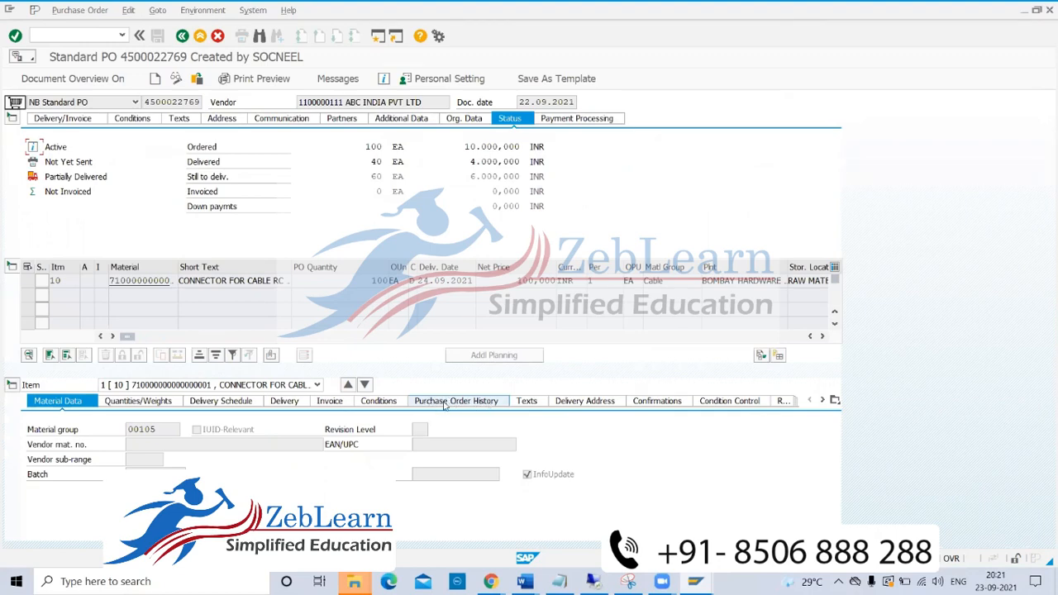
pyautogui.click(445, 405)
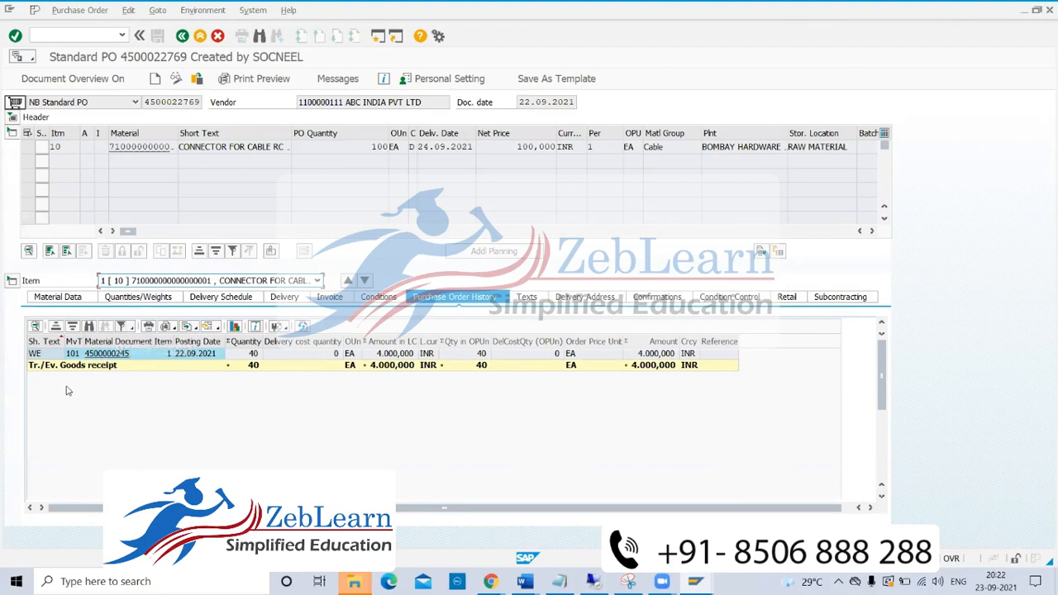
pyautogui.click(100, 355)
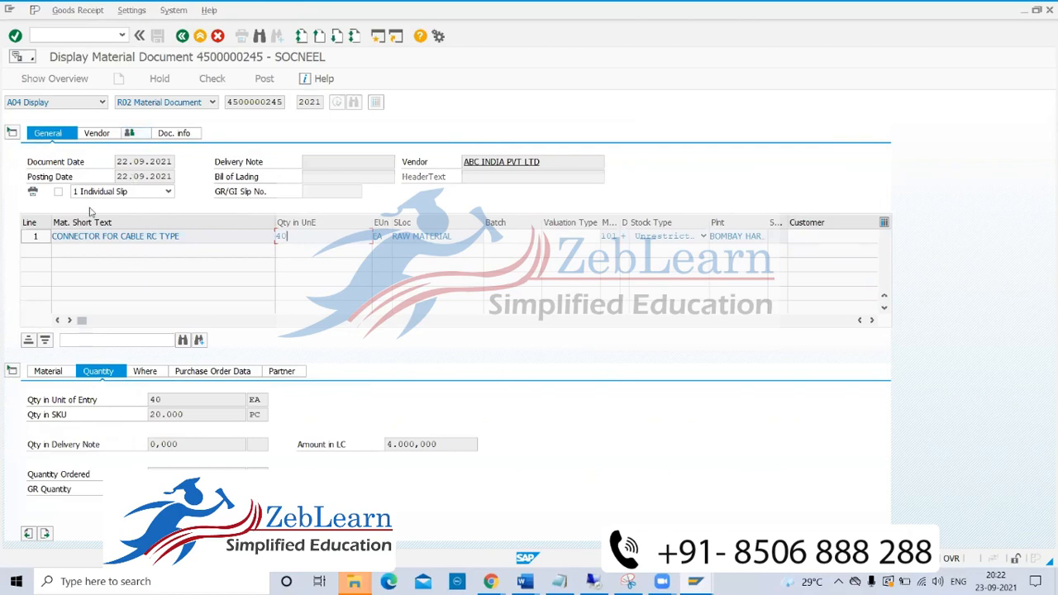
pyautogui.click(189, 37)
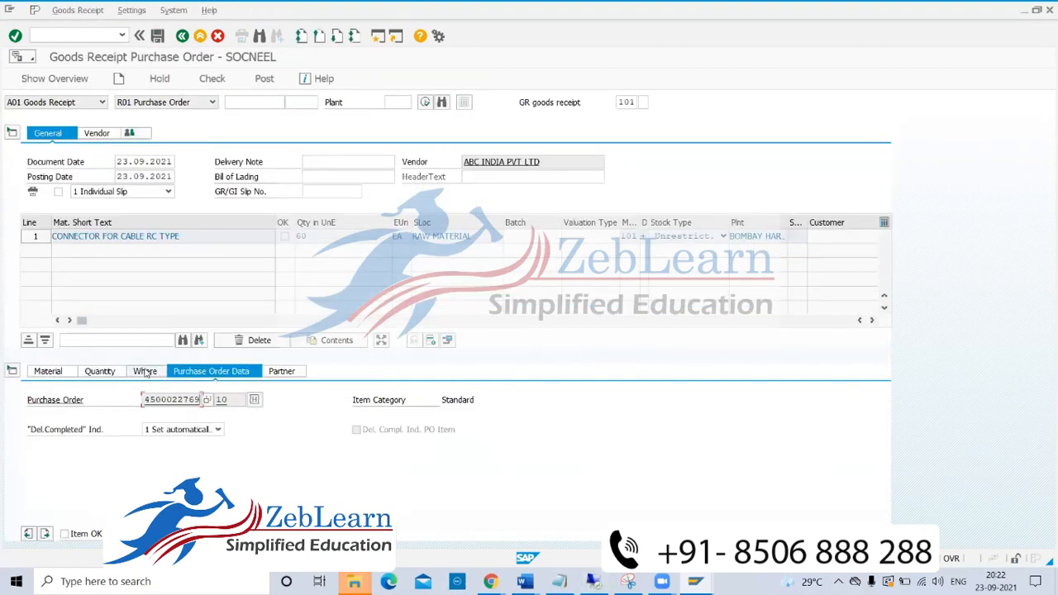
# - In the pending goods receipt, set the connector item's quantity in unit of entry to 30 and mark the item OK
pyautogui.click(143, 371)
pyautogui.click(100, 371)
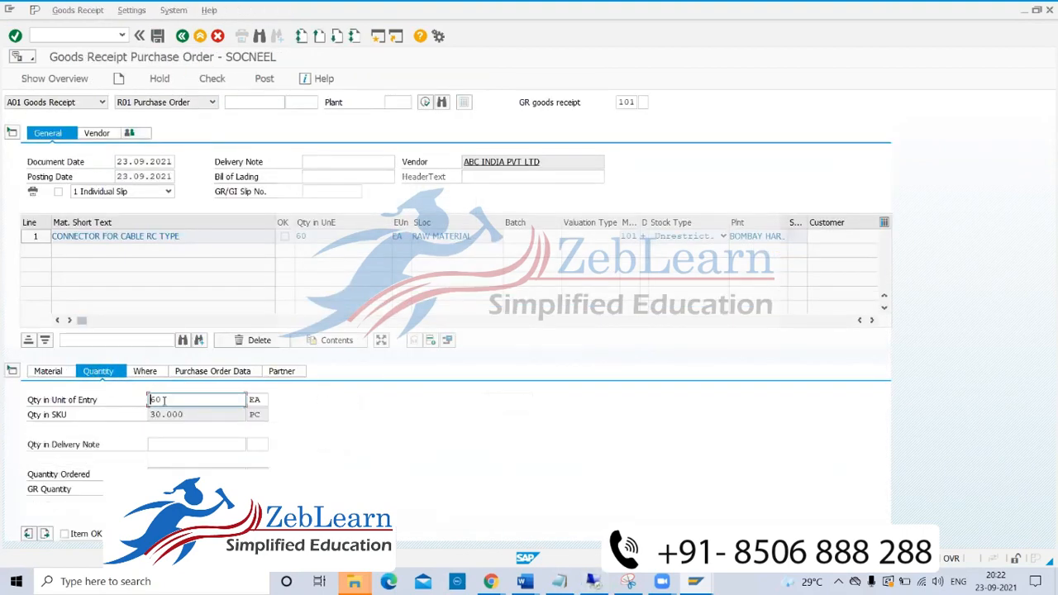
pyautogui.moveTo(170, 400); pyautogui.dragTo(130, 399)
pyautogui.write('30')
pyautogui.press('Return')
pyautogui.click(64, 534)
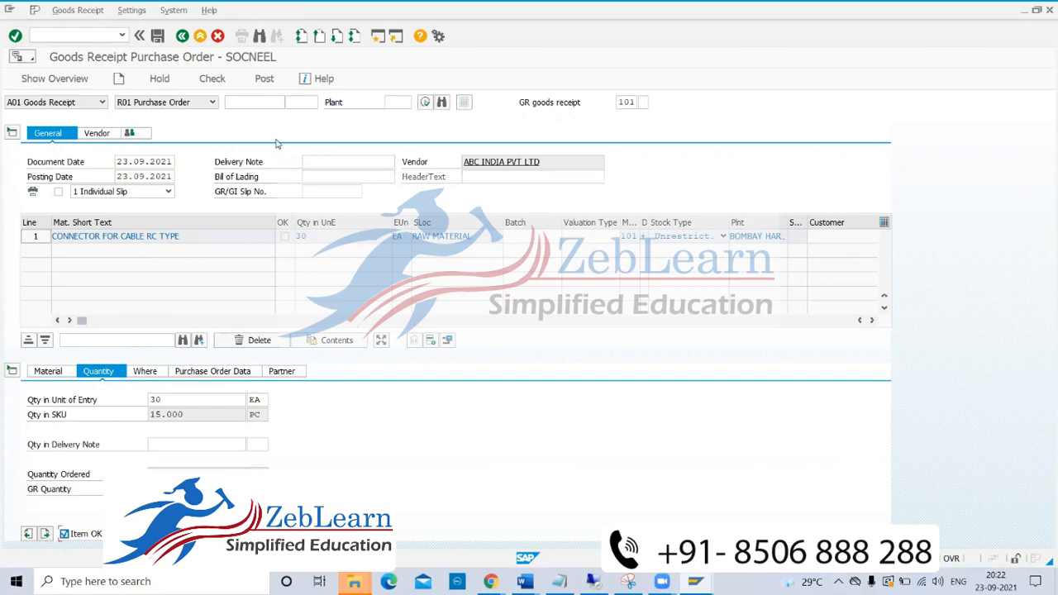
# - Check the goods receipt, post it, and view the full text of the posting message
pyautogui.click(204, 79)
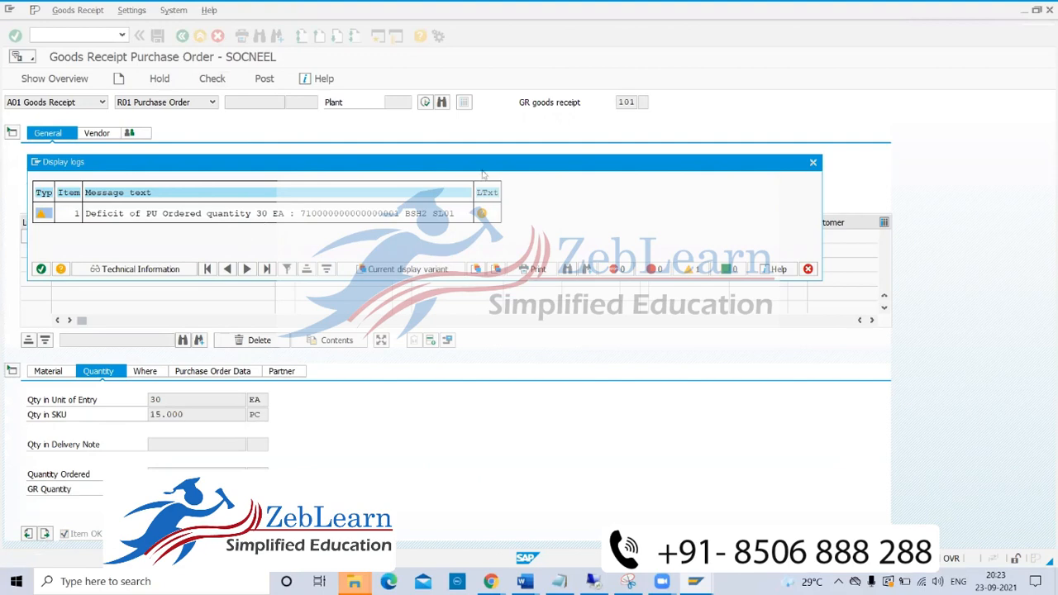
pyautogui.click(812, 164)
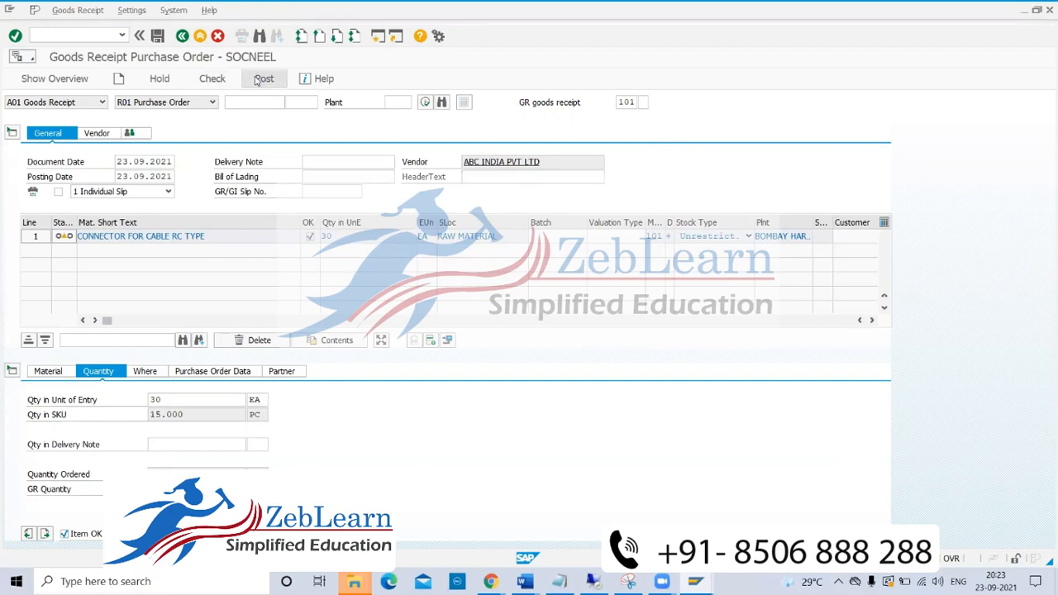
pyautogui.click(258, 79)
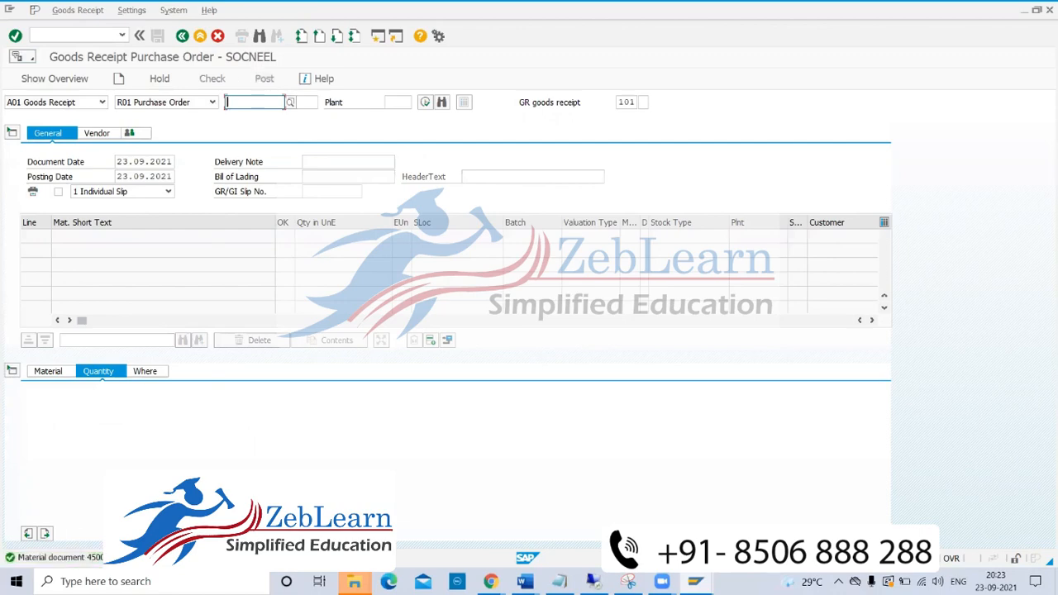
pyautogui.press('F1')
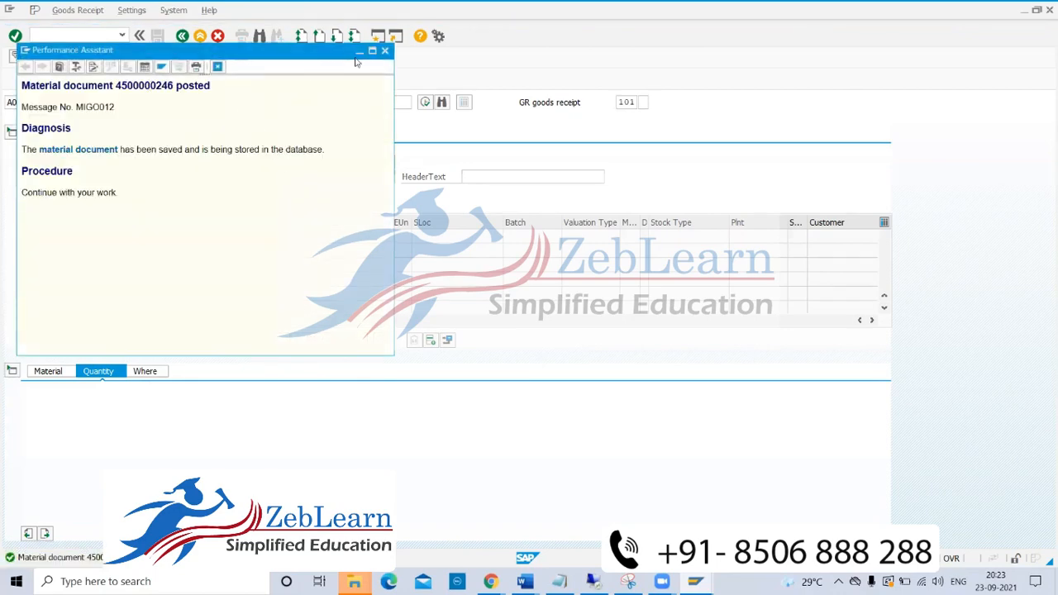
pyautogui.click(384, 50)
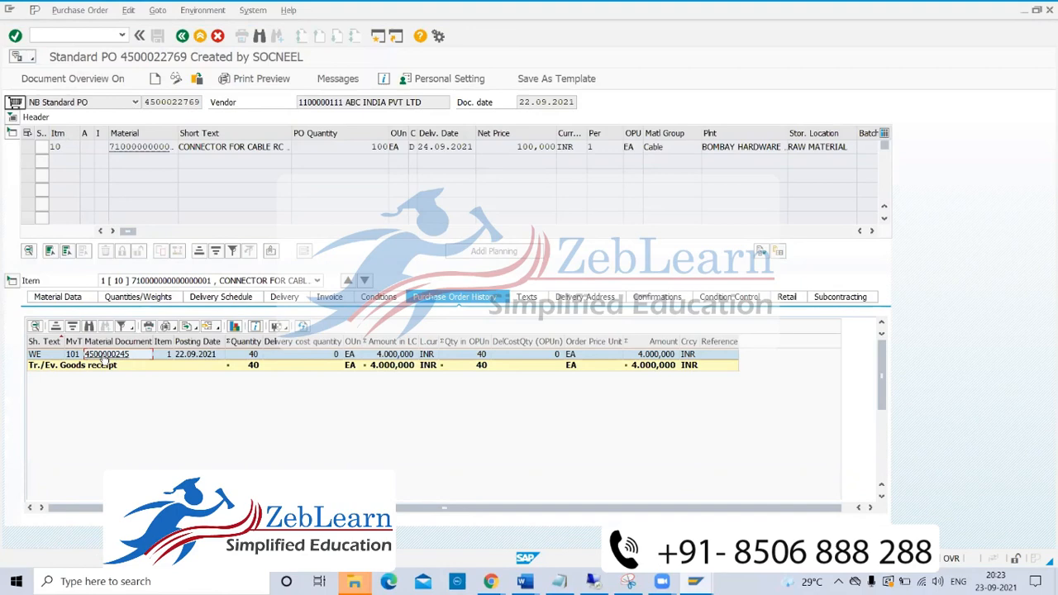
# - Reload the same purchase order in the display session and examine the goods receipts in the item's purchase order history
pyautogui.click(196, 79)
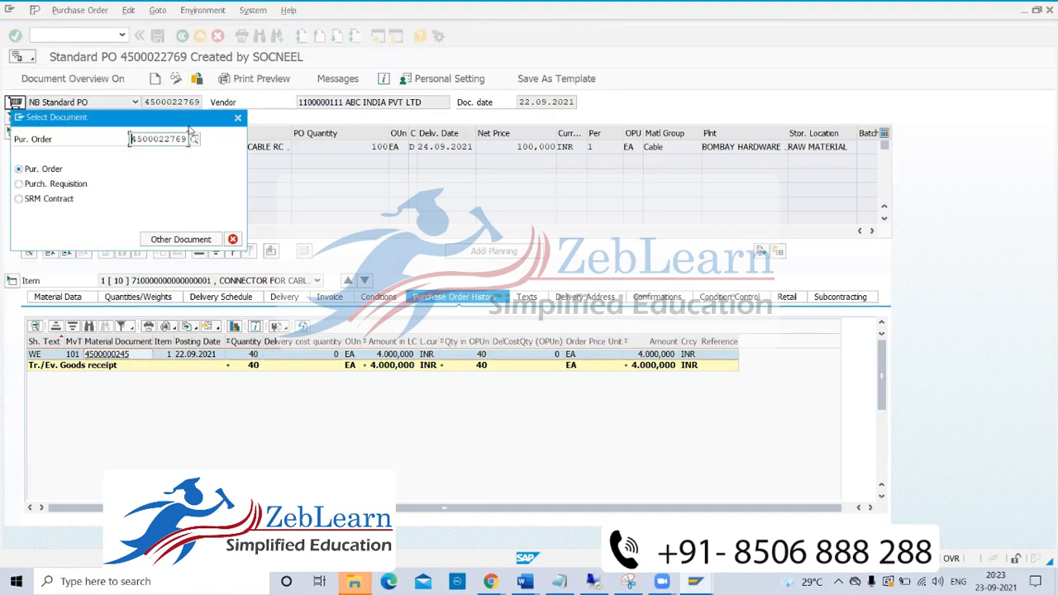
pyautogui.press('Return')
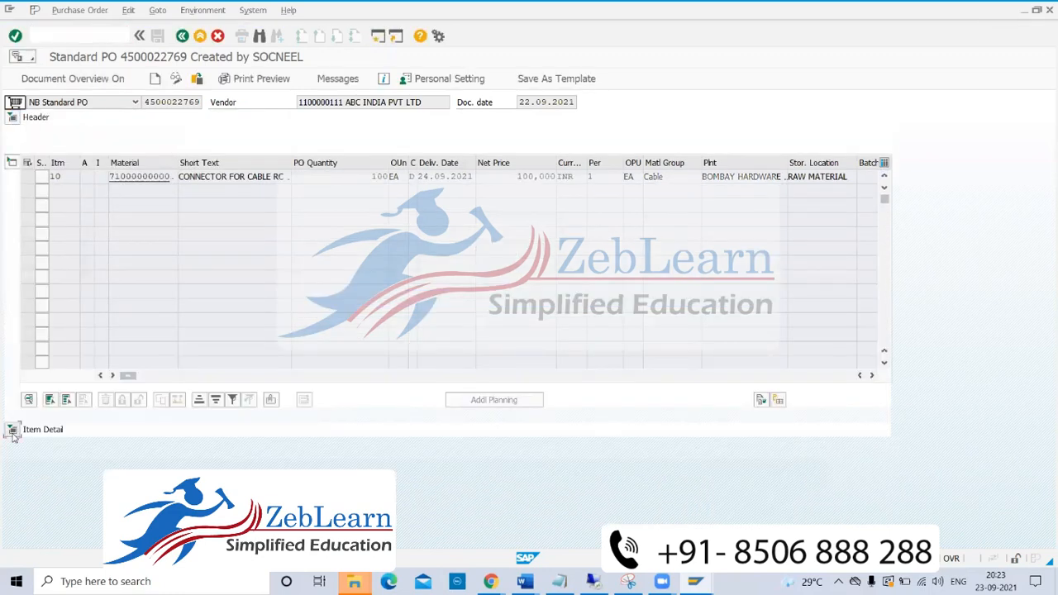
pyautogui.click(13, 430)
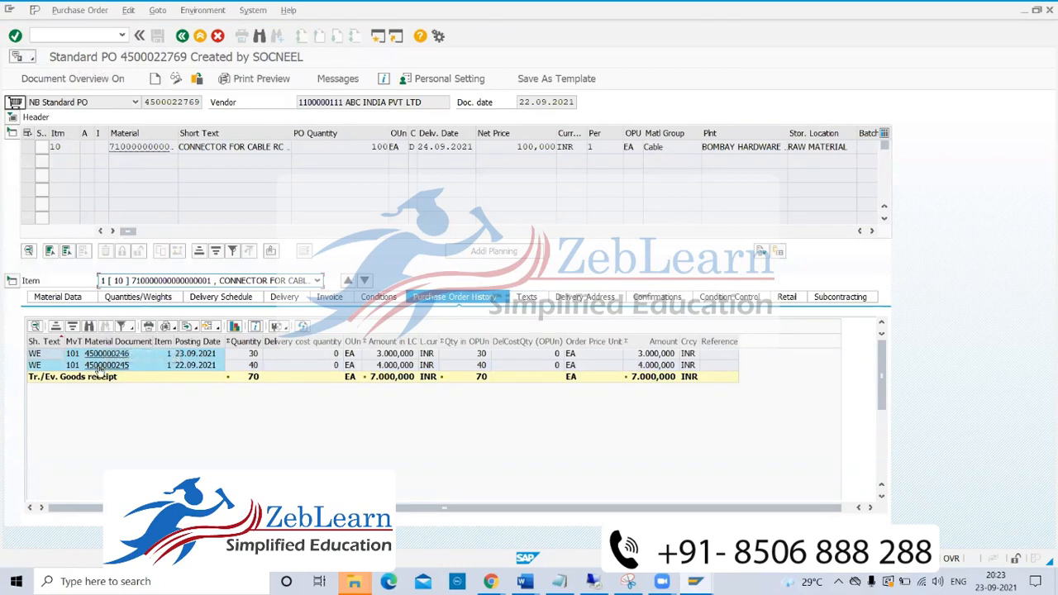
pyautogui.click(188, 354)
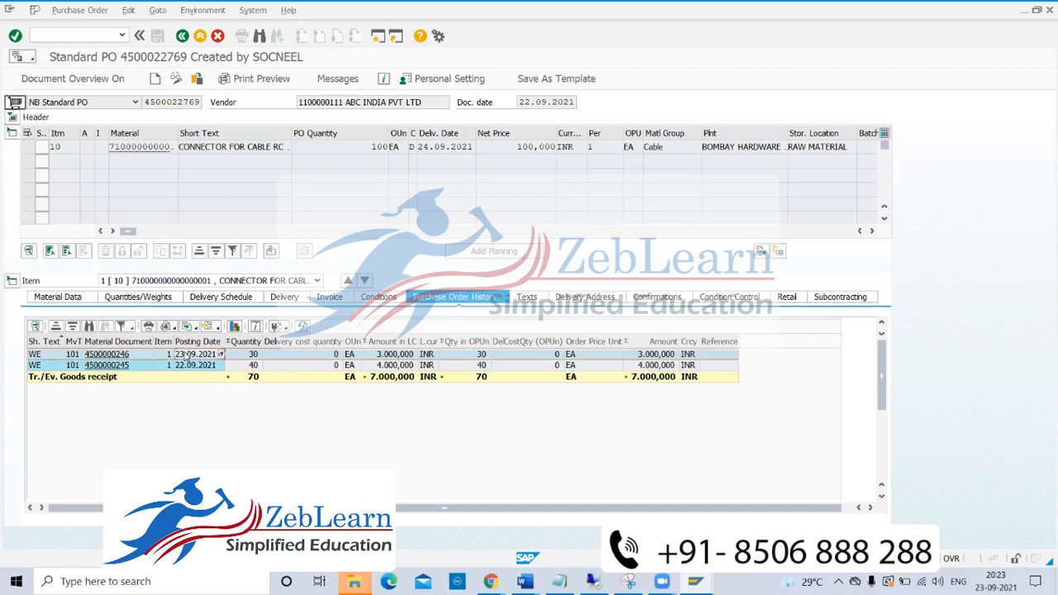
pyautogui.click(242, 354)
pyautogui.click(239, 365)
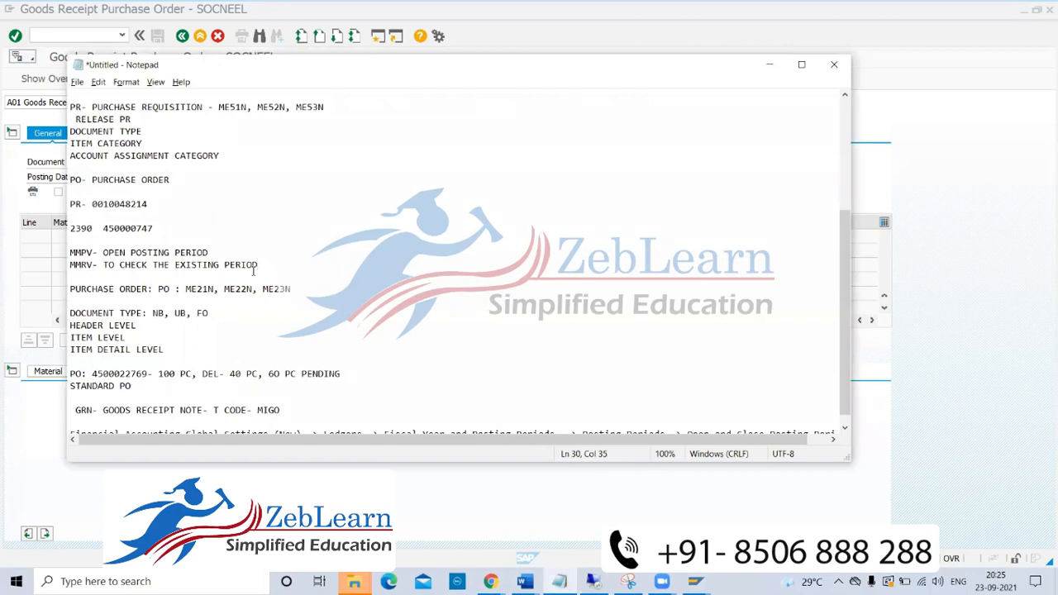
# - Add the line "STOCK CHECK- MMBE" below the MMRV line in the Notepad notes, set off by a blank line
pyautogui.press('Return')
pyautogui.press('Return')
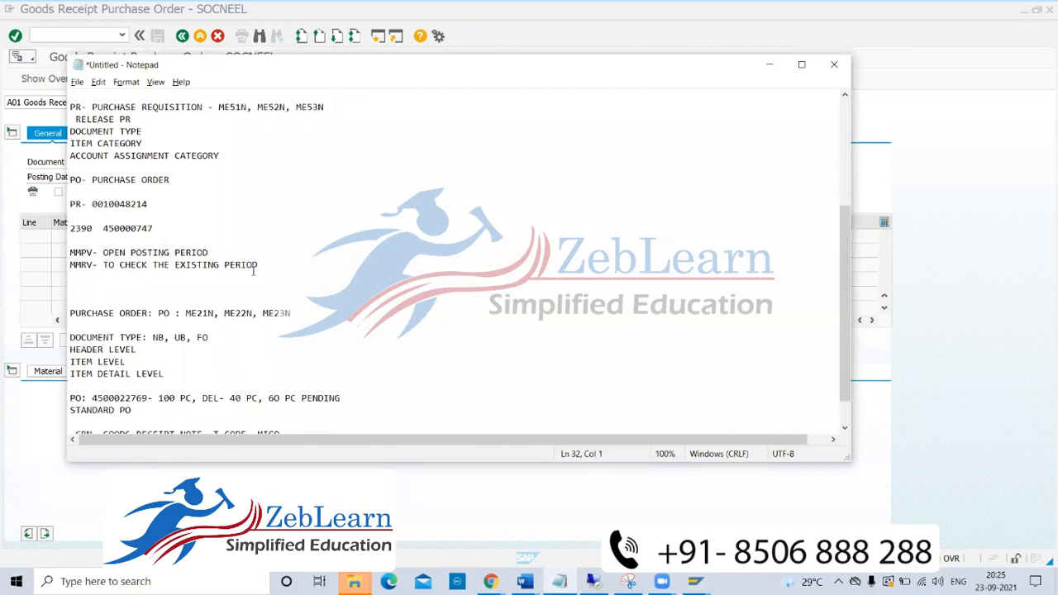
pyautogui.write('STOCK CHECK- MMBE')
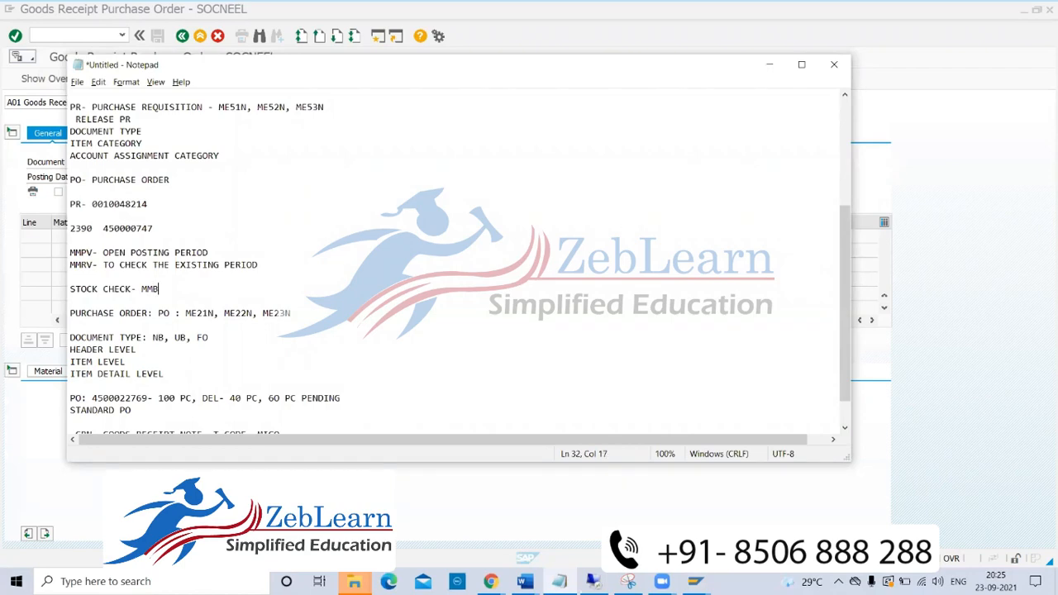
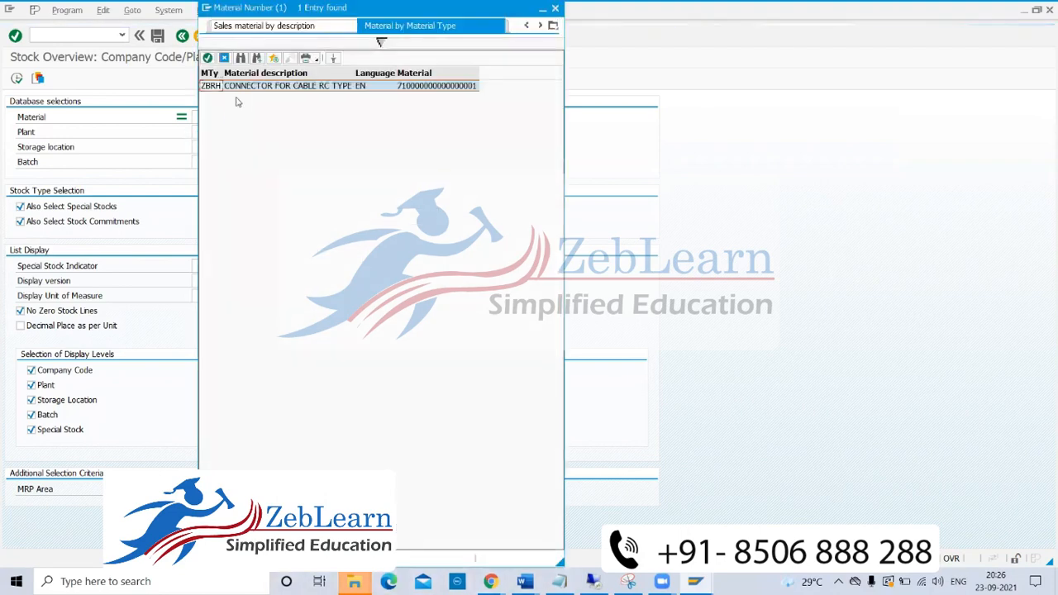
pyautogui.doubleClick(239, 87)
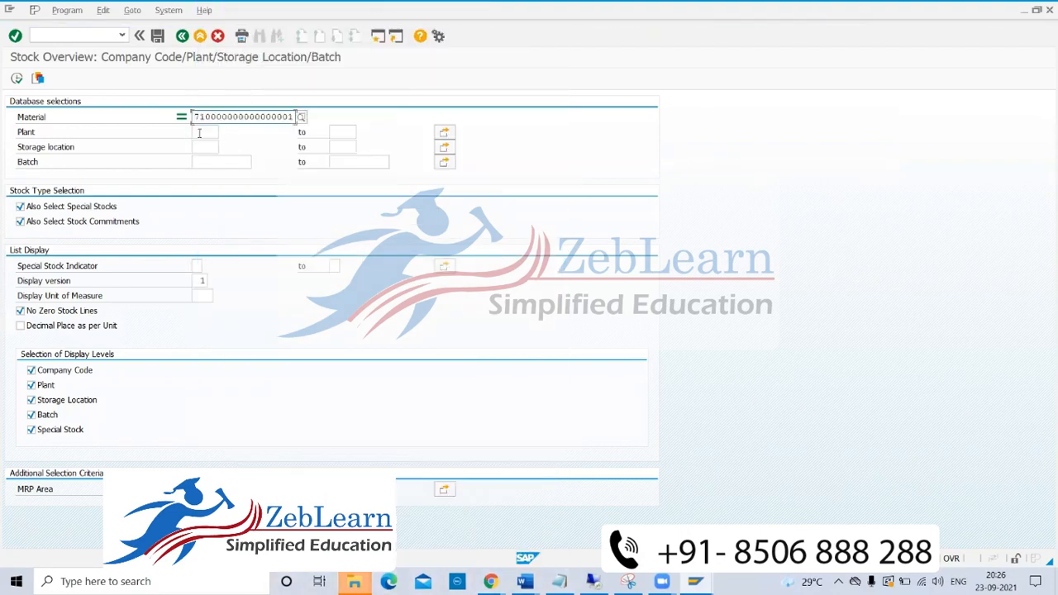
pyautogui.click(200, 132)
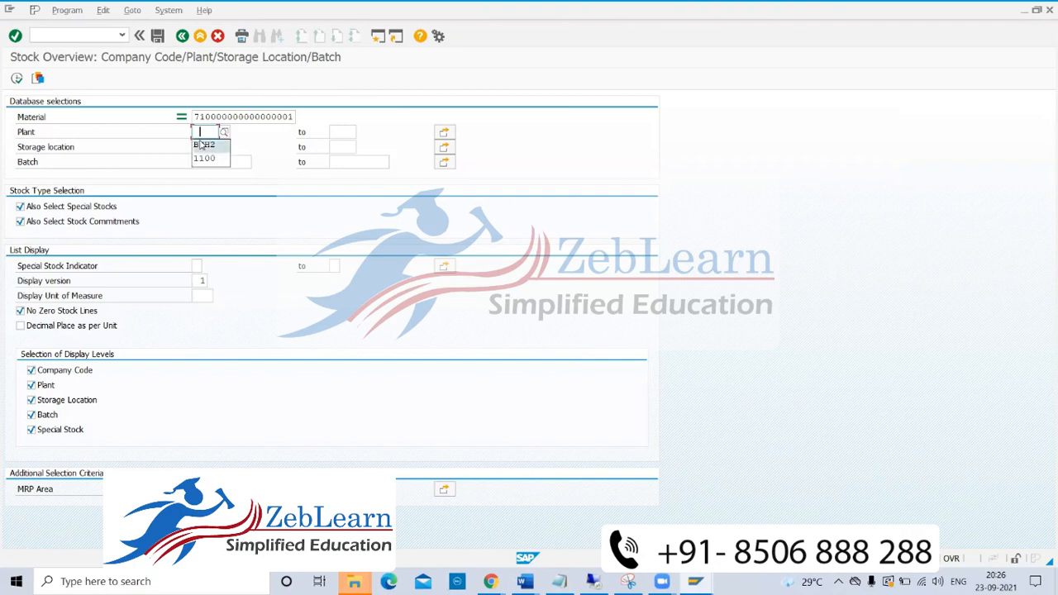
pyautogui.click(202, 144)
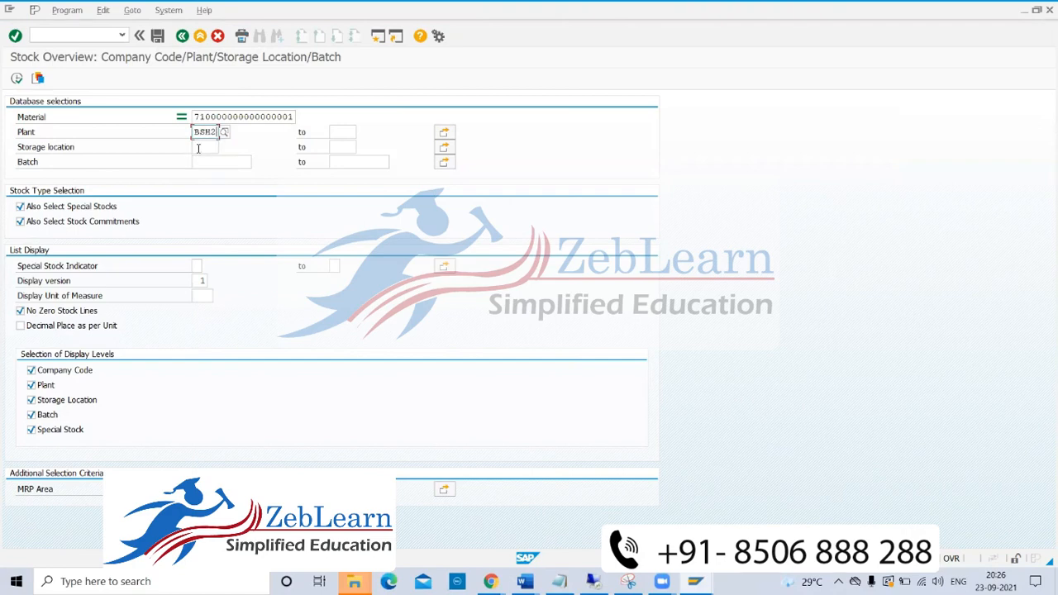
pyautogui.click(199, 148)
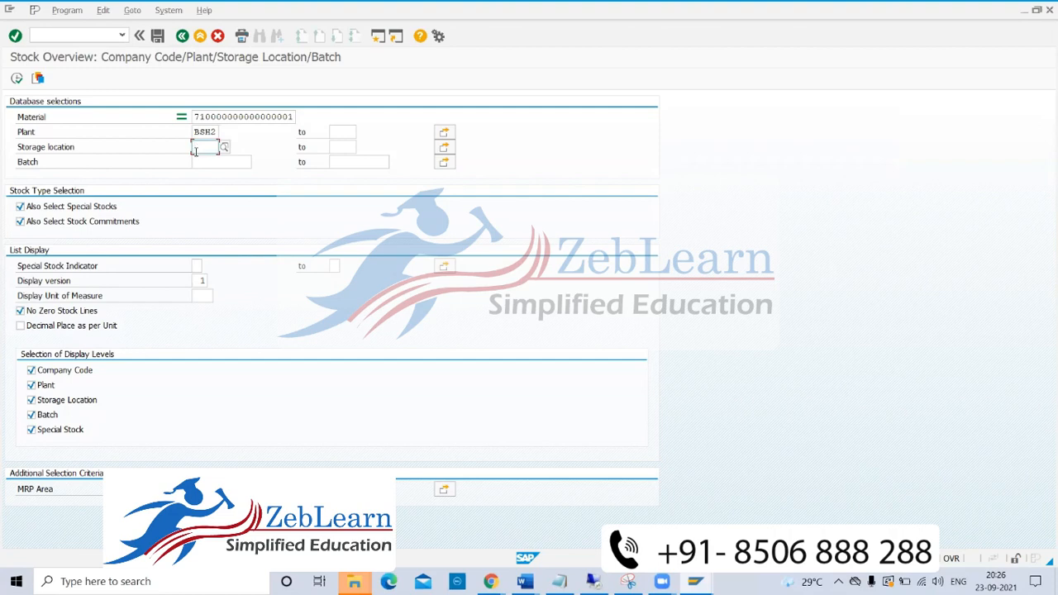
pyautogui.write('SL01')
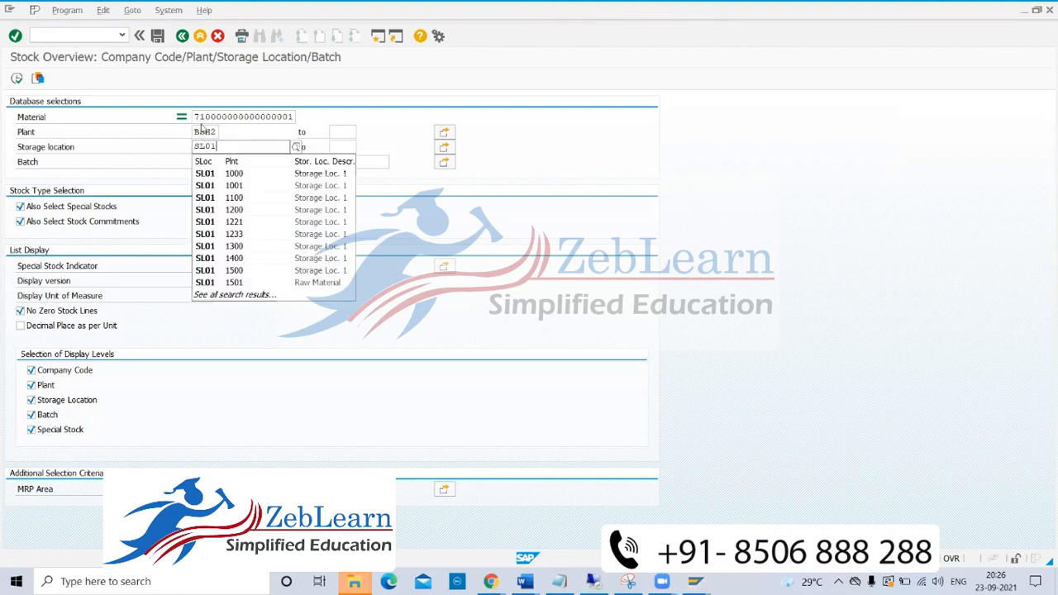
pyautogui.click(211, 172)
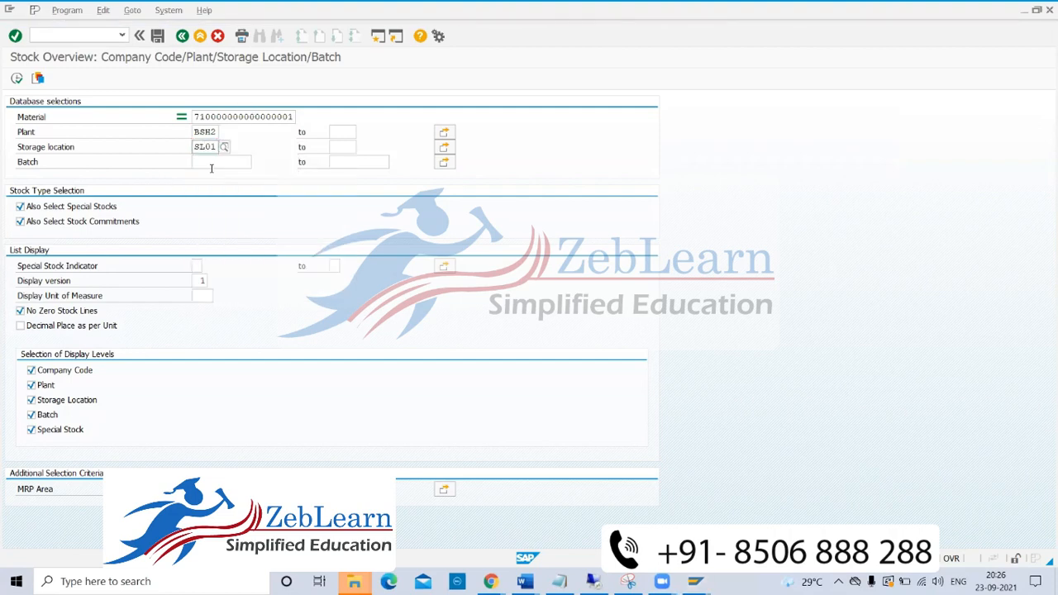
pyautogui.click(15, 79)
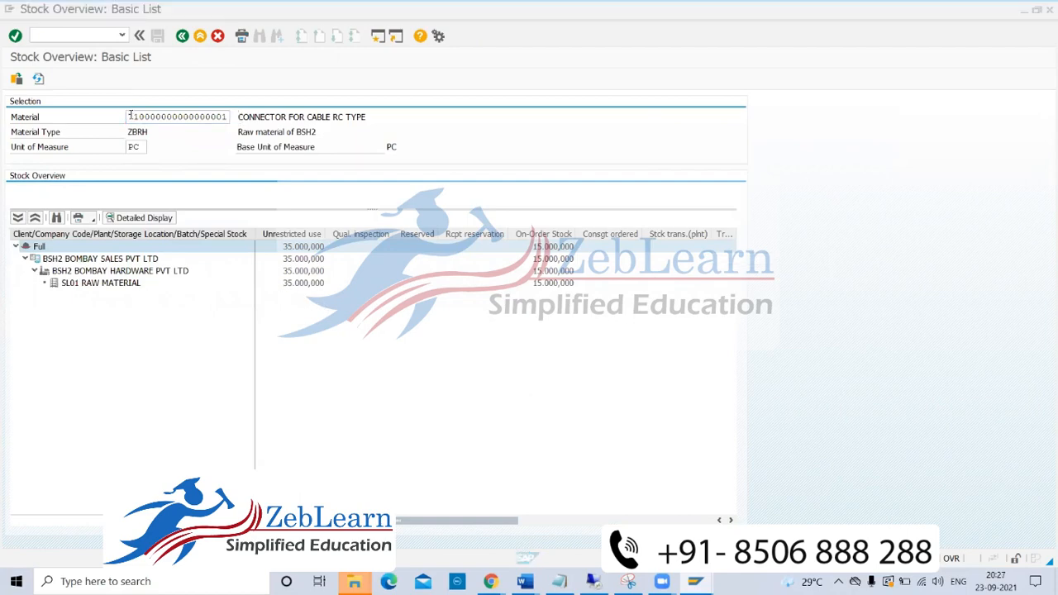
# - Examine the material, its type and unit of measure, and the unrestricted-use stock by company code, plant and storage location SL01
pyautogui.click(129, 115)
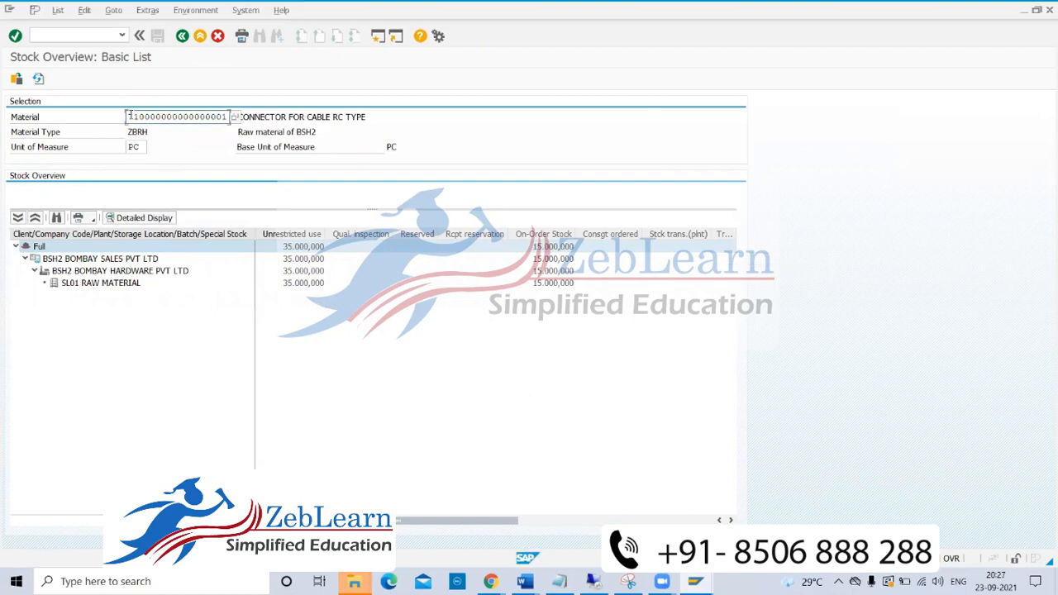
pyautogui.click(140, 132)
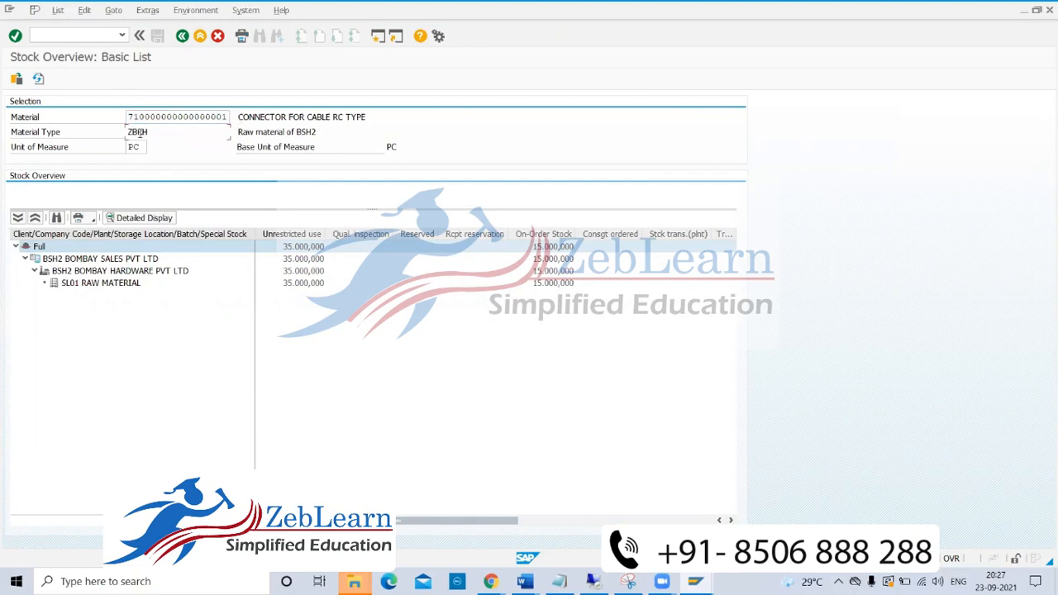
pyautogui.click(141, 146)
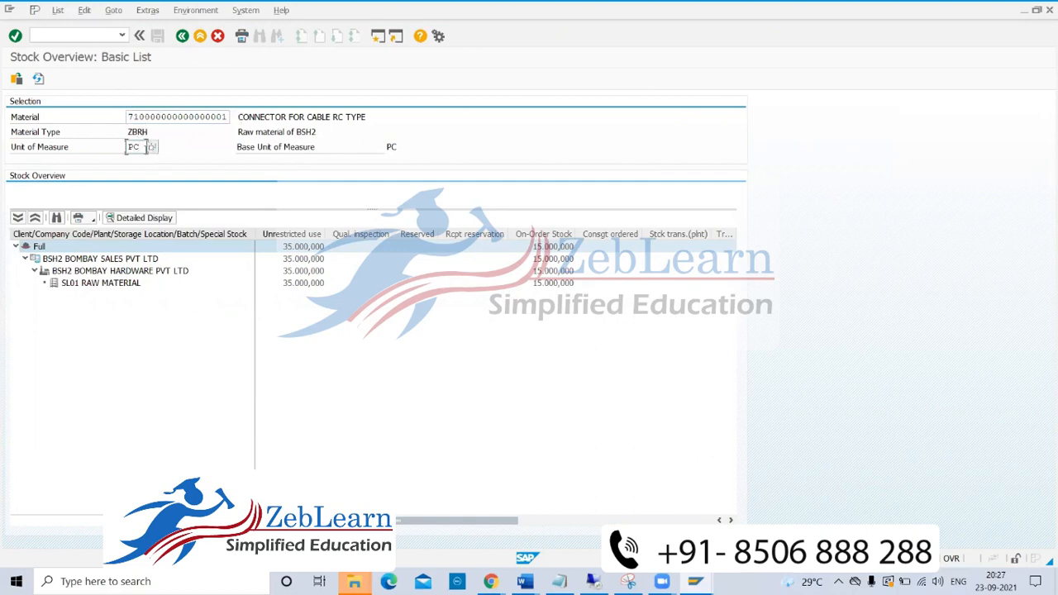
pyautogui.click(49, 261)
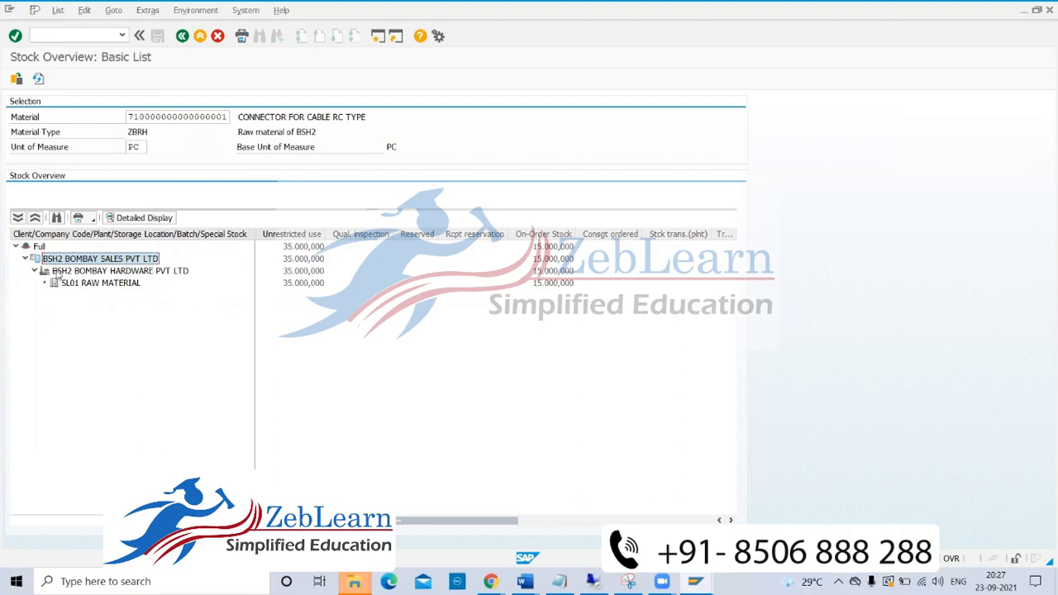
pyautogui.click(58, 273)
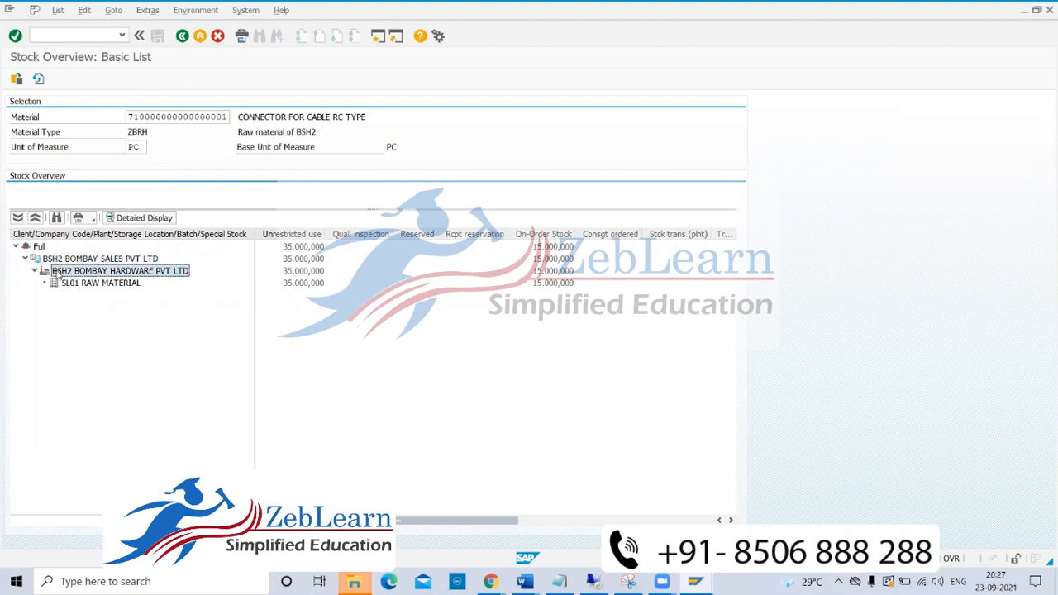
pyautogui.click(66, 284)
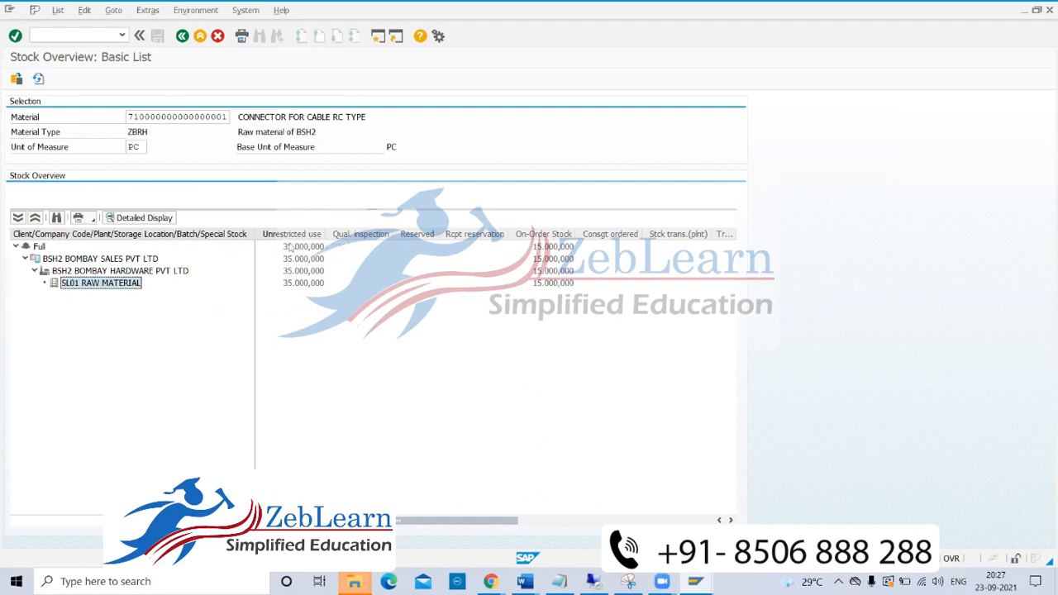
pyautogui.click(290, 282)
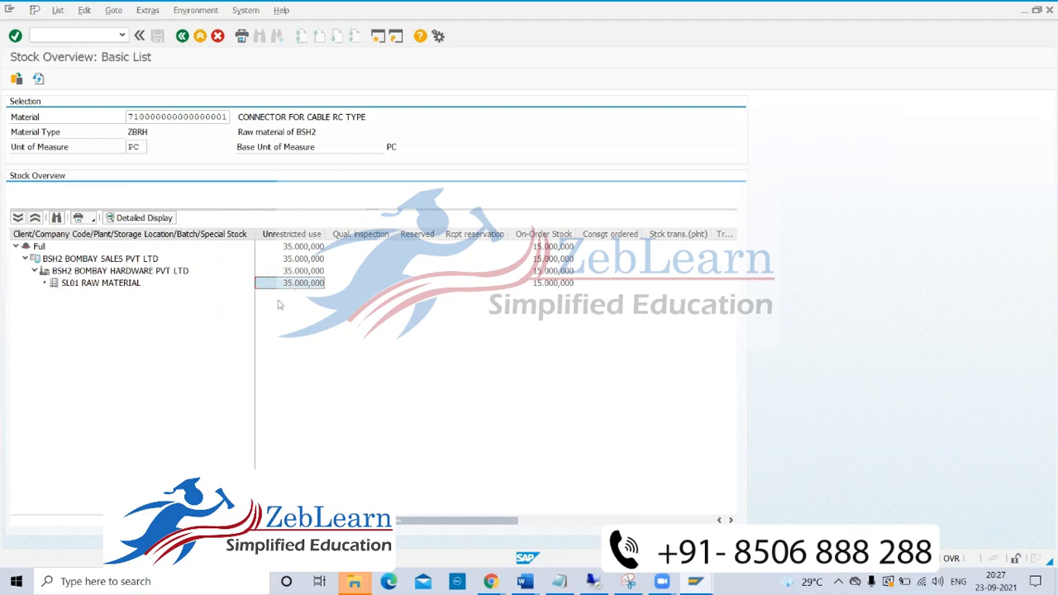
# - Change the stock overview's unit of measure to EA (Each), chosen from the allowed units
pyautogui.click(139, 147)
pyautogui.click(152, 147)
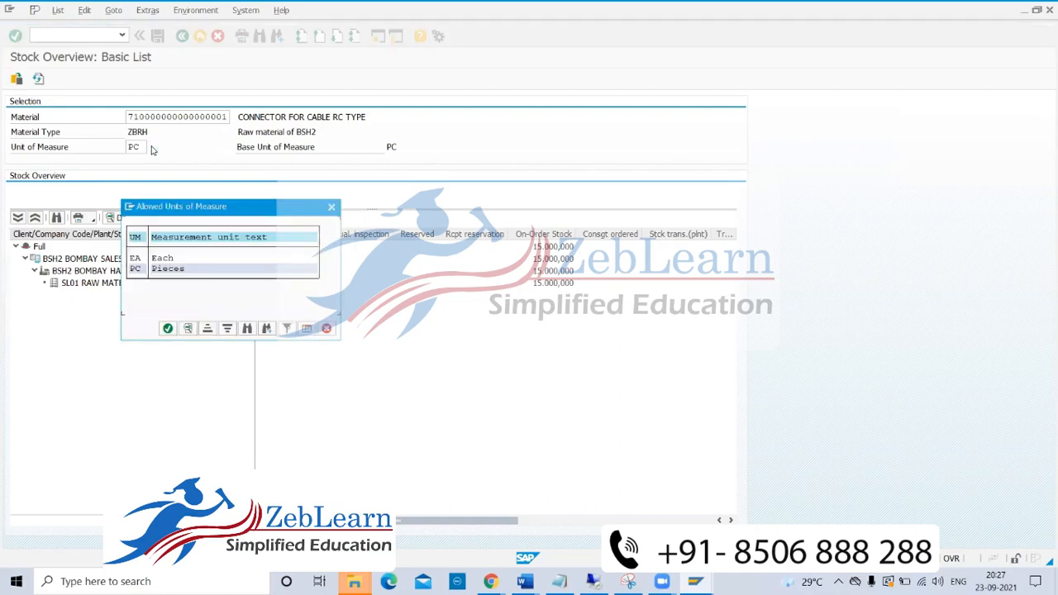
pyautogui.doubleClick(135, 259)
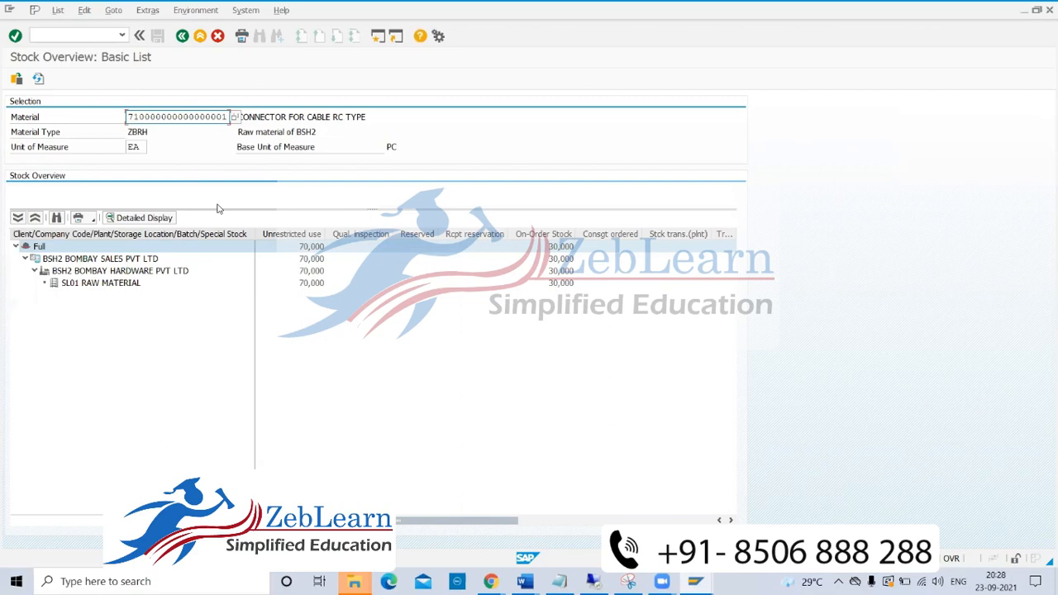
# - Examine the unrestricted-use stock in SL01 in the selected unit and look through the remaining stock-type columns
pyautogui.click(141, 145)
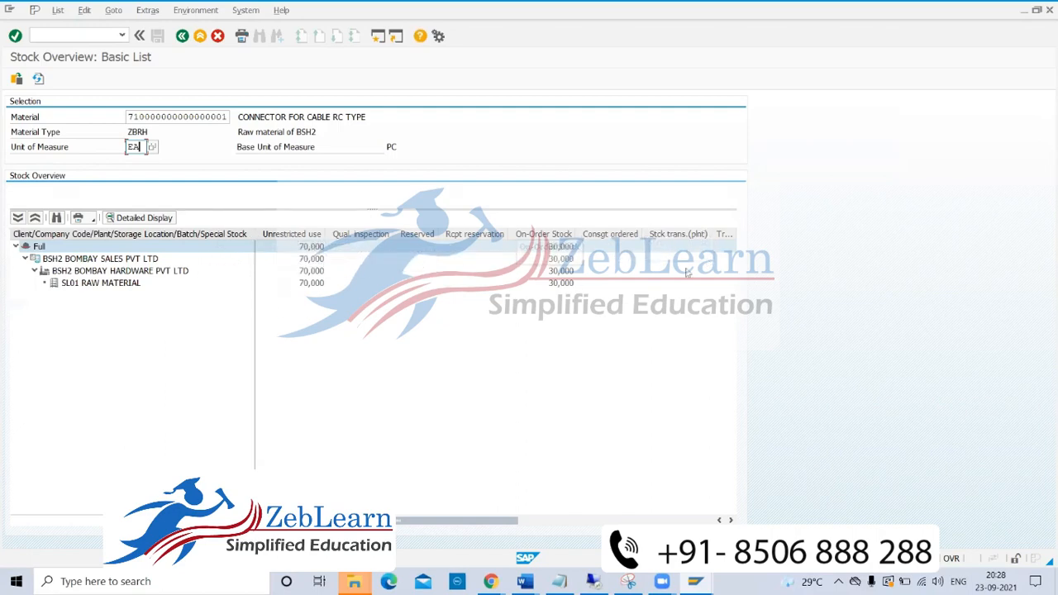
pyautogui.click(272, 238)
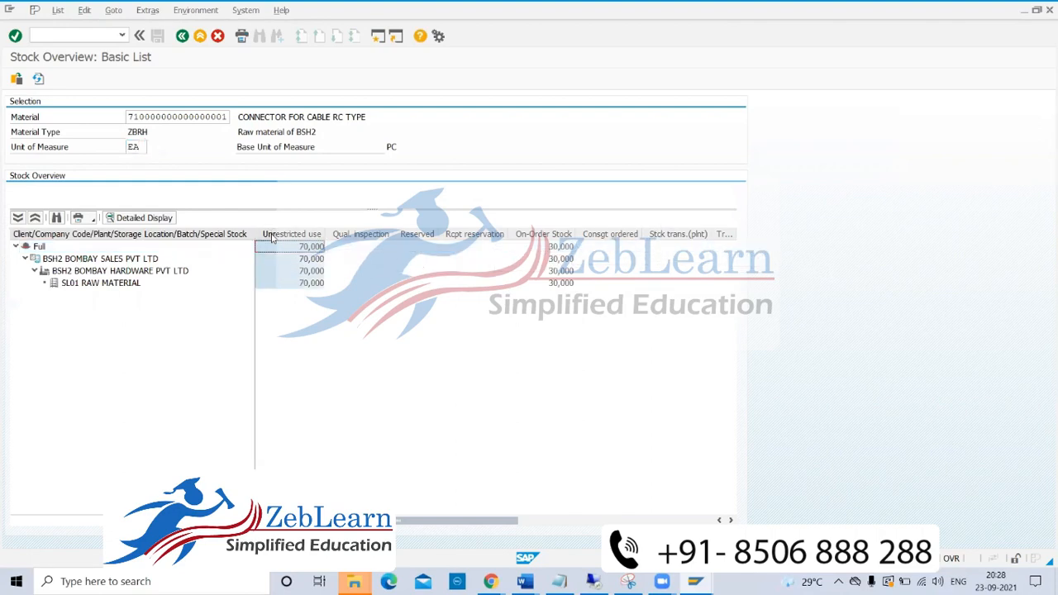
pyautogui.click(278, 285)
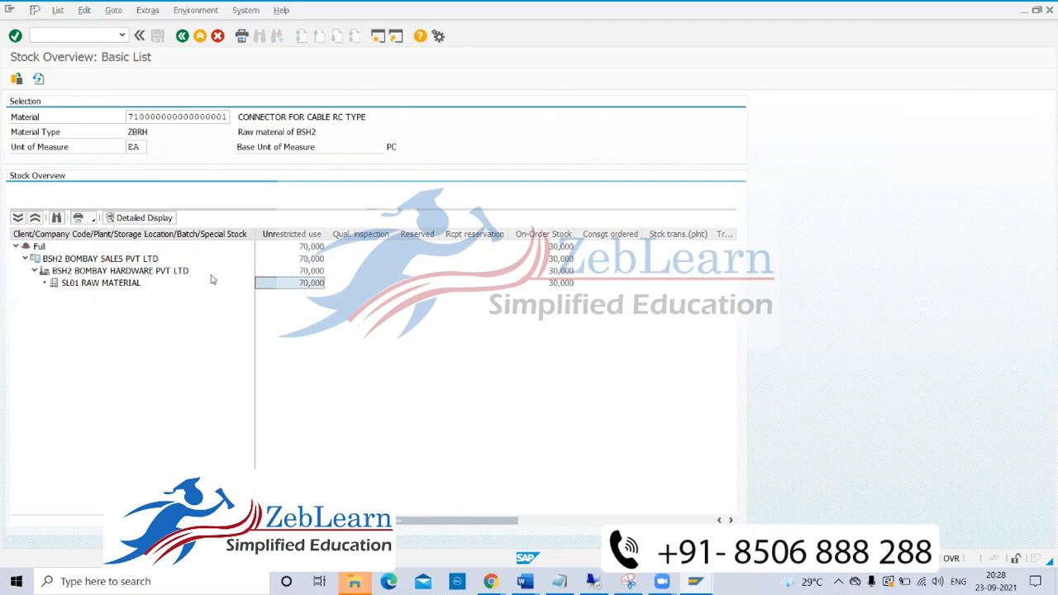
pyautogui.click(87, 283)
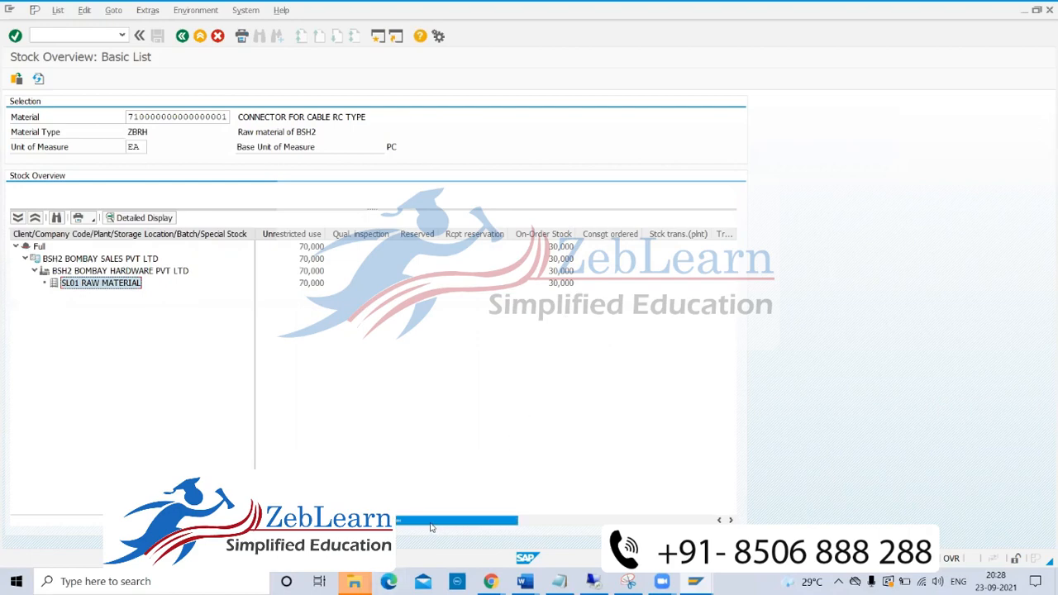
pyautogui.moveTo(448, 523)
pyautogui.mouseDown()
pyautogui.moveTo(642, 510)
pyautogui.moveTo(446, 509)
pyautogui.mouseUp()
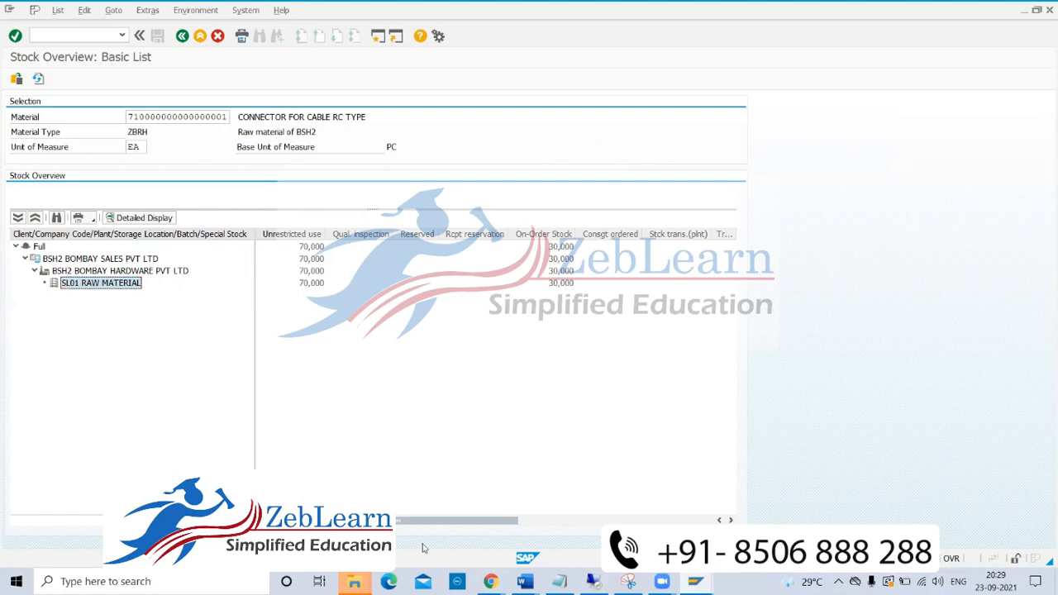
pyautogui.moveTo(397, 524); pyautogui.dragTo(585, 523)
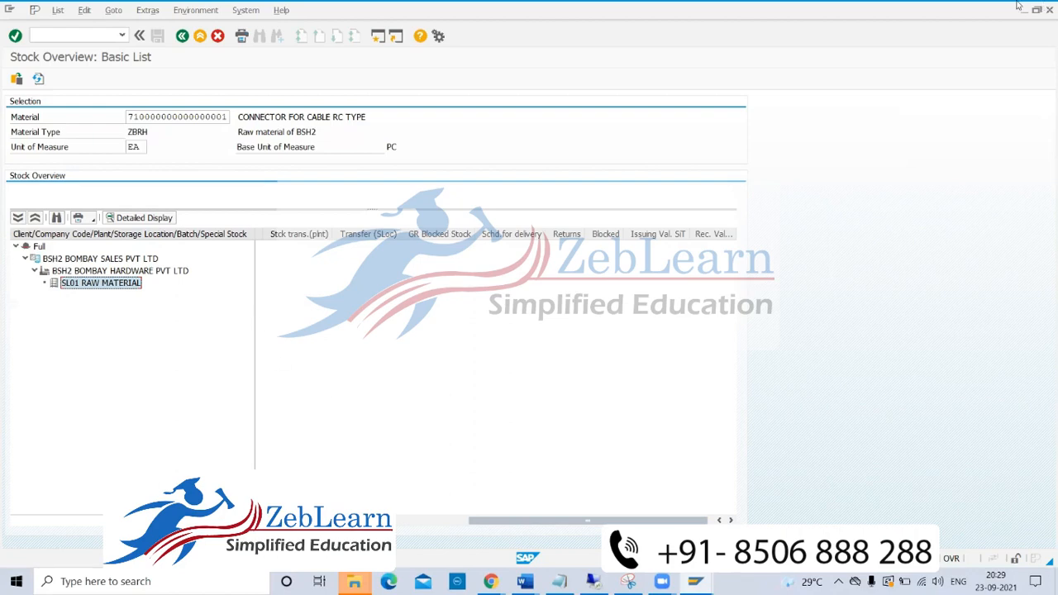
# - Switch to the Notepad notes and insert two blank lines above the STOCK CHECK line
pyautogui.click(62, 37)
pyautogui.moveTo(593, 581)
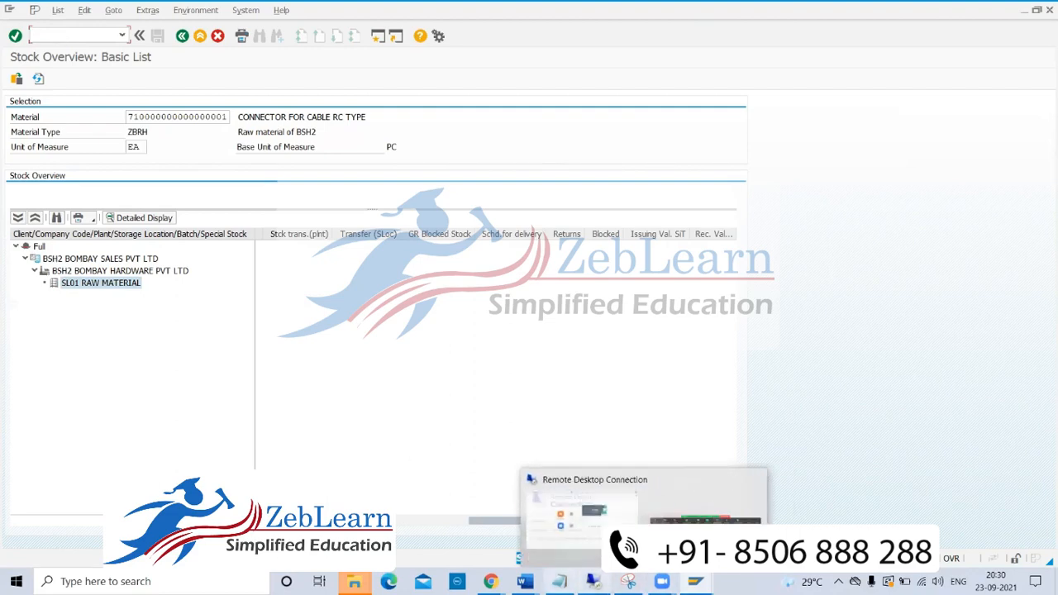
pyautogui.moveTo(559, 581)
pyautogui.click(563, 507)
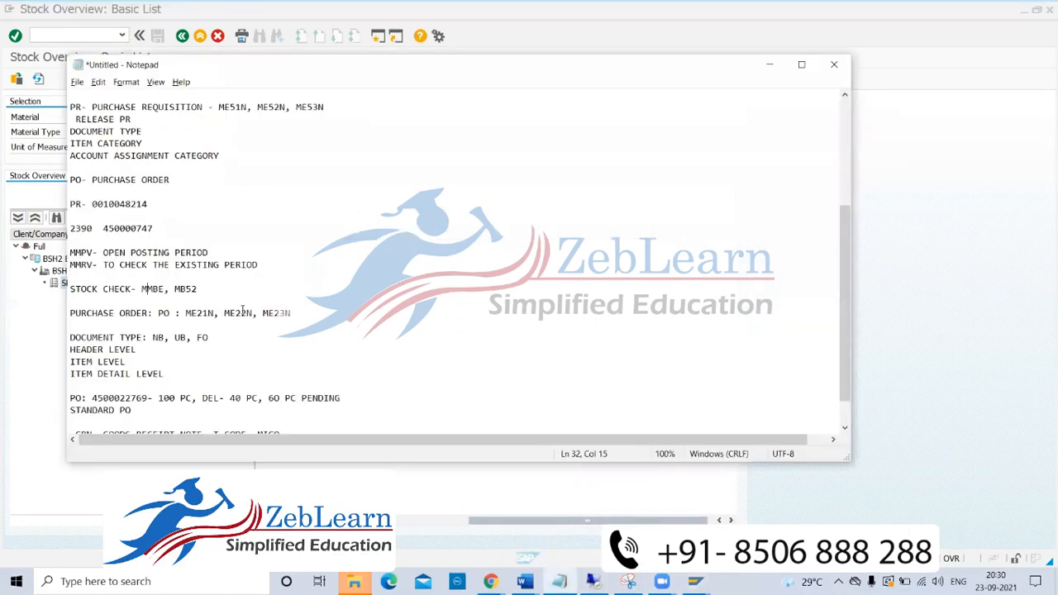
pyautogui.click(220, 283)
pyautogui.press('Return')
pyautogui.press('Return')
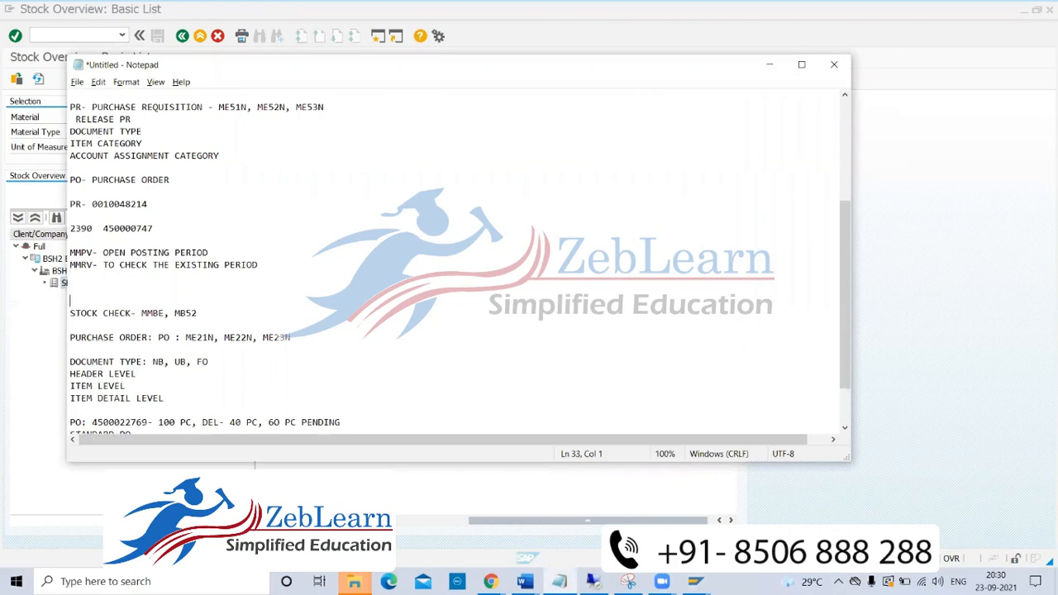